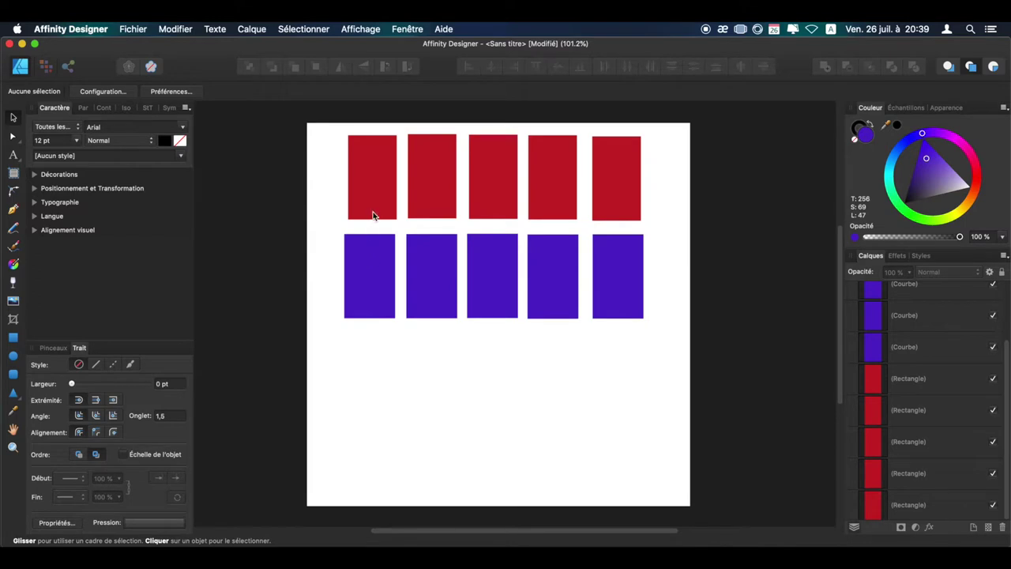
Overlap the first red and blue rectangles at the lower left and unite them with Add.
mouse_move(373, 215)
left_mouse_down()
mouse_move(385, 447)
mouse_move(411, 450)
left_mouse_up()
left_click_drag(361, 279, 422, 429)
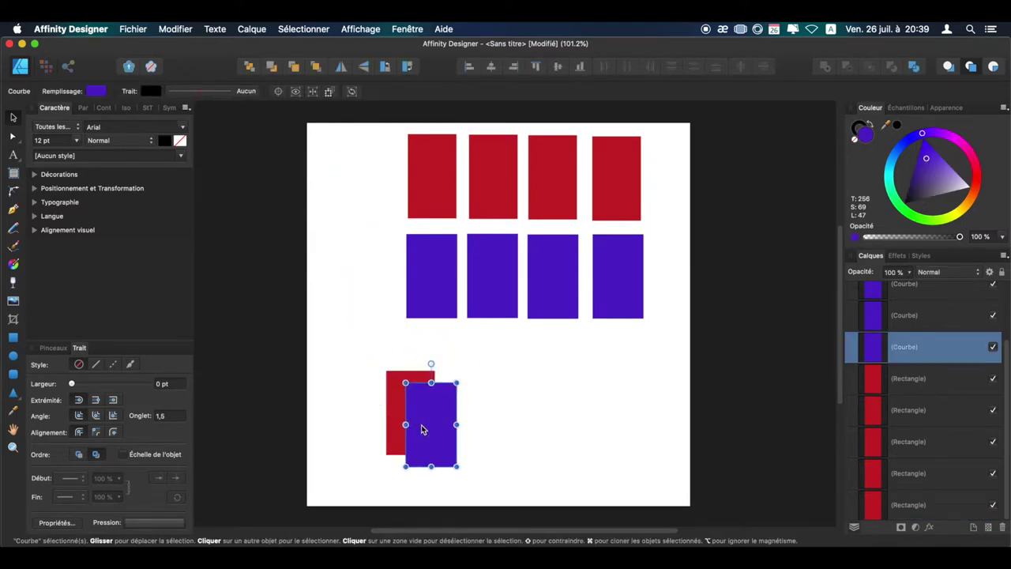
left_click(387, 396, "shift")
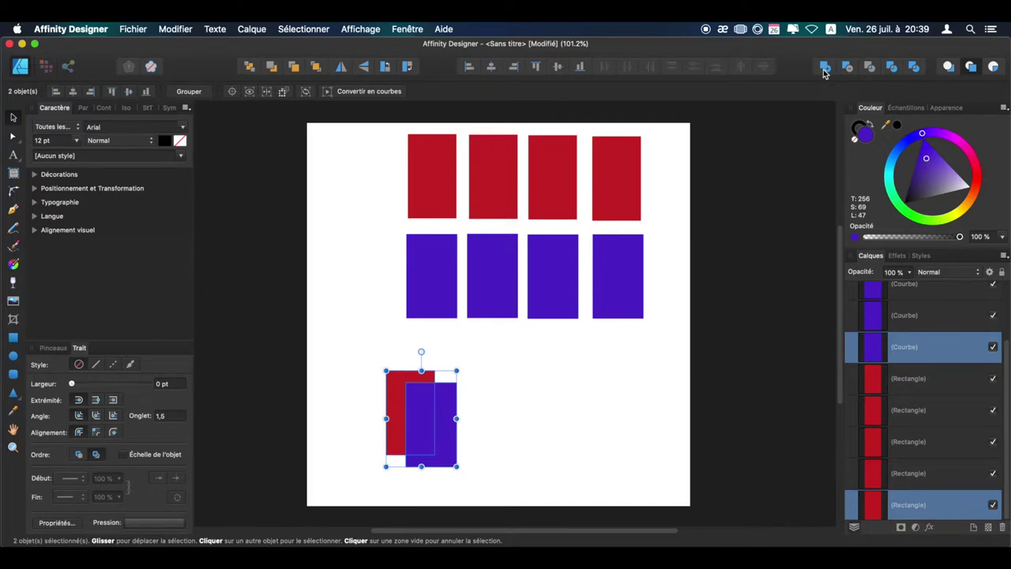
left_click(823, 69)
left_click(507, 424)
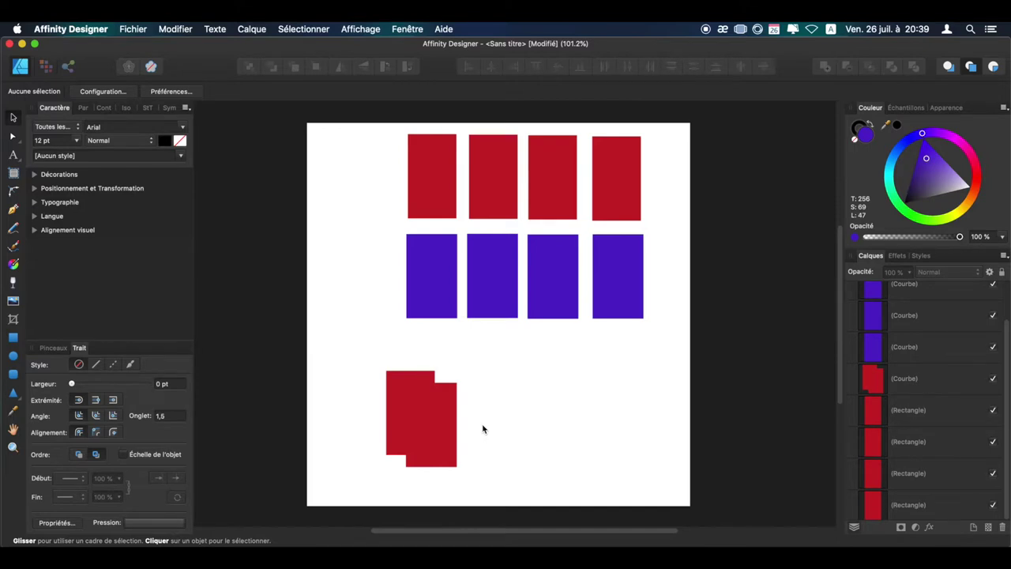
left_click(450, 429)
left_click(514, 430)
Undo the union and stack the red rectangle in front of the blue one in Layers.
key("ctrl+z")
key("ctrl+z")
key("ctrl+z")
left_click(449, 432)
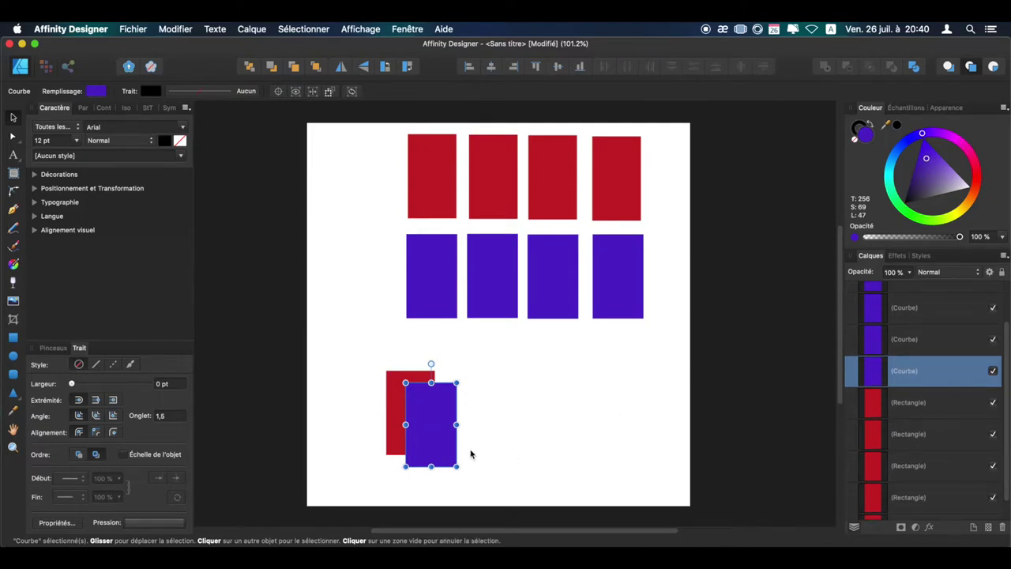
left_click(392, 399)
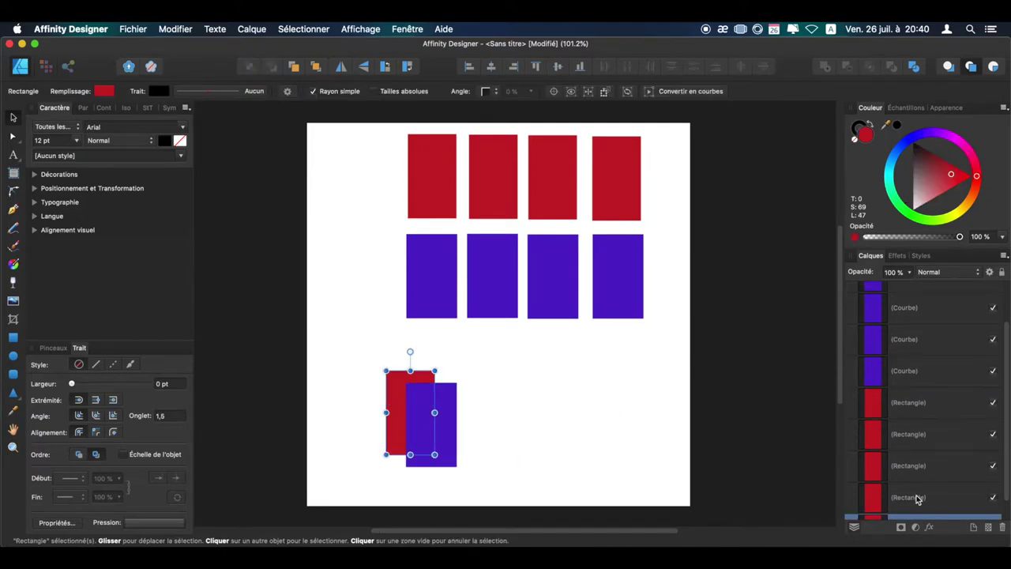
mouse_move(912, 516)
left_mouse_down()
mouse_move(950, 382)
mouse_move(929, 290)
left_mouse_up()
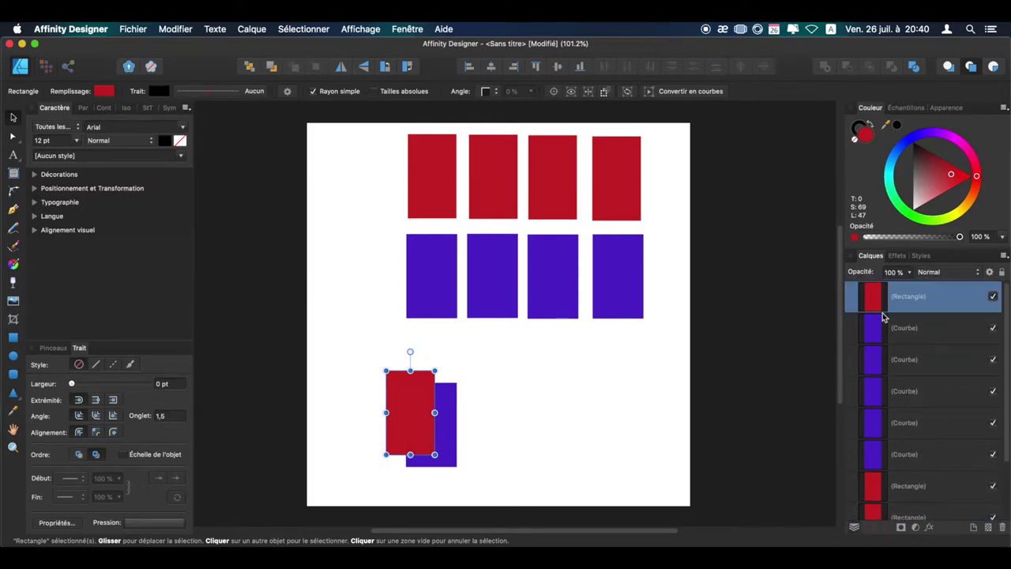
Unite both rectangles with Add and move the result to the page's top-left corner.
left_click(444, 425)
left_click(393, 411, "shift")
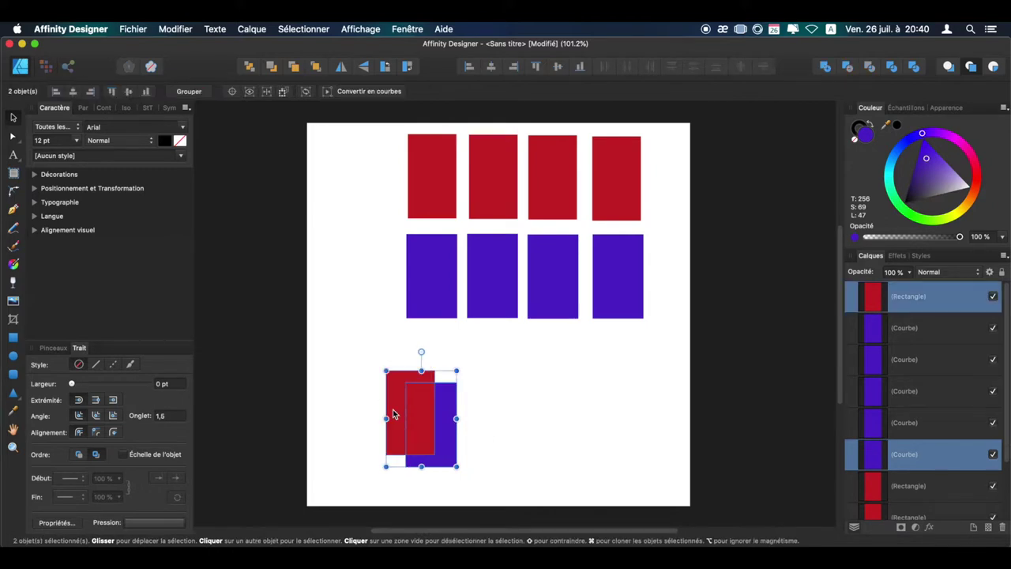
left_click(825, 67)
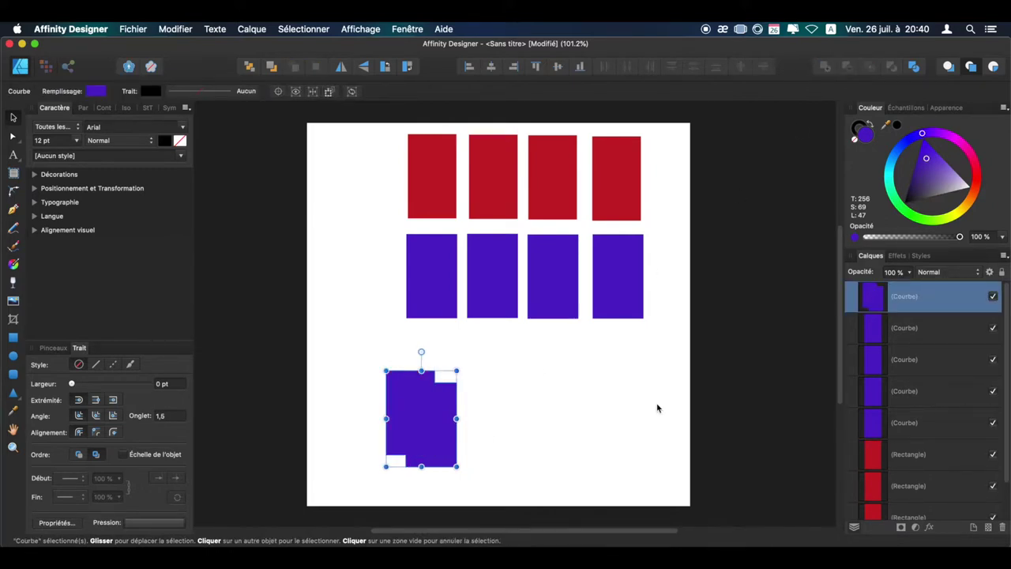
left_click(661, 413)
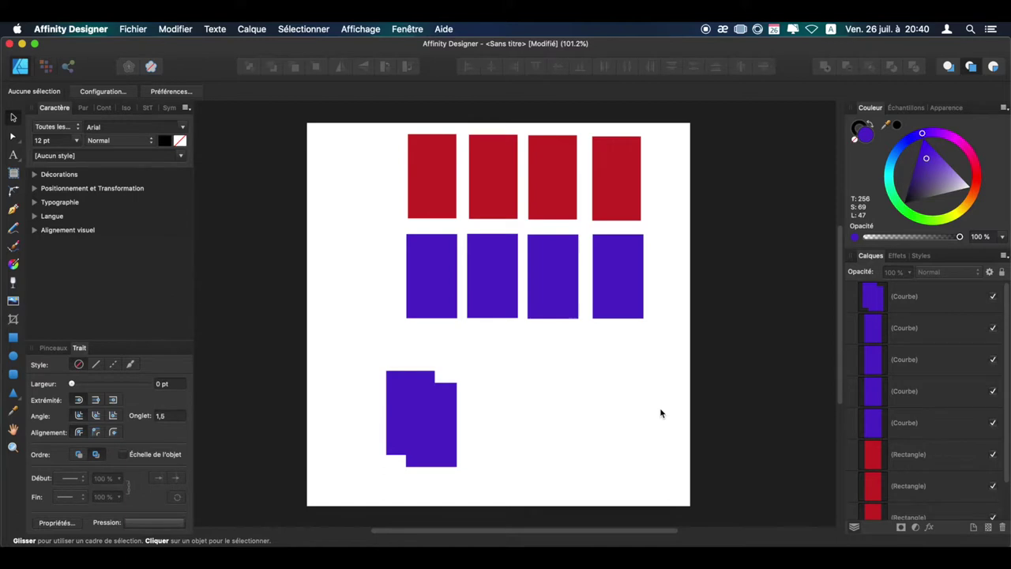
left_click_drag(429, 414, 377, 170)
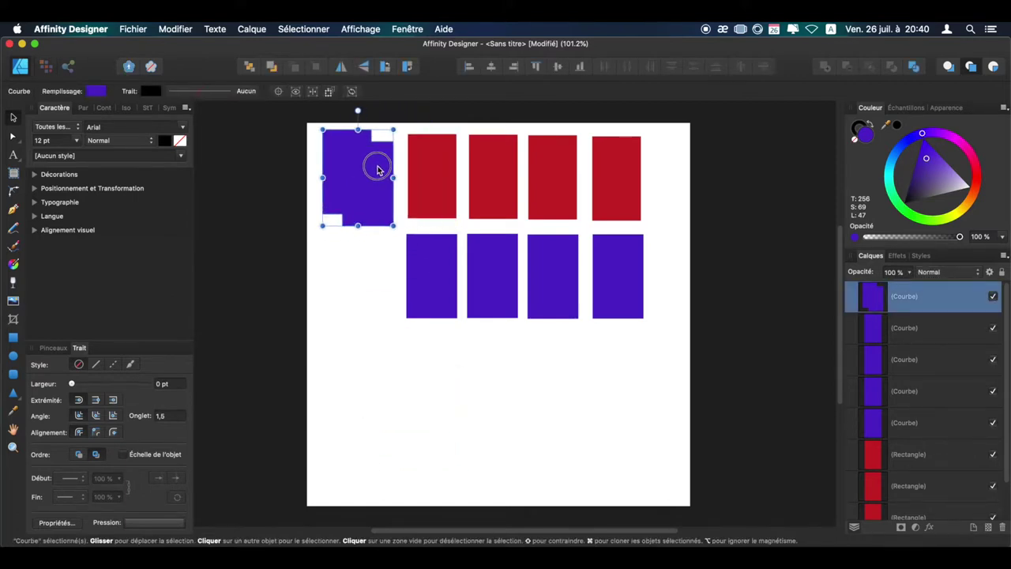
Place the next red rectangle at the lower left with the blue one overlapping its right side.
left_click_drag(419, 193, 388, 412)
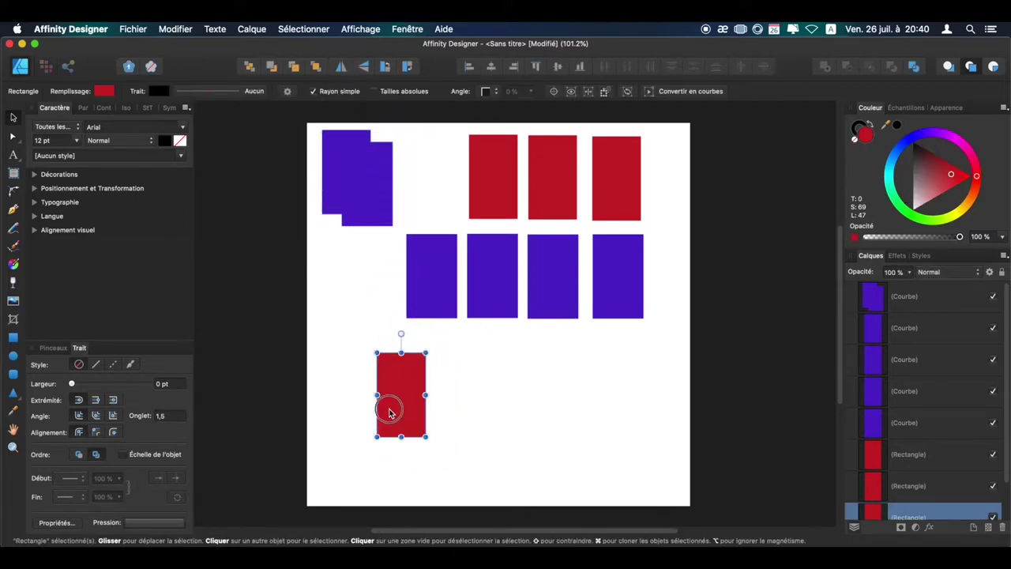
left_click_drag(418, 304, 443, 431)
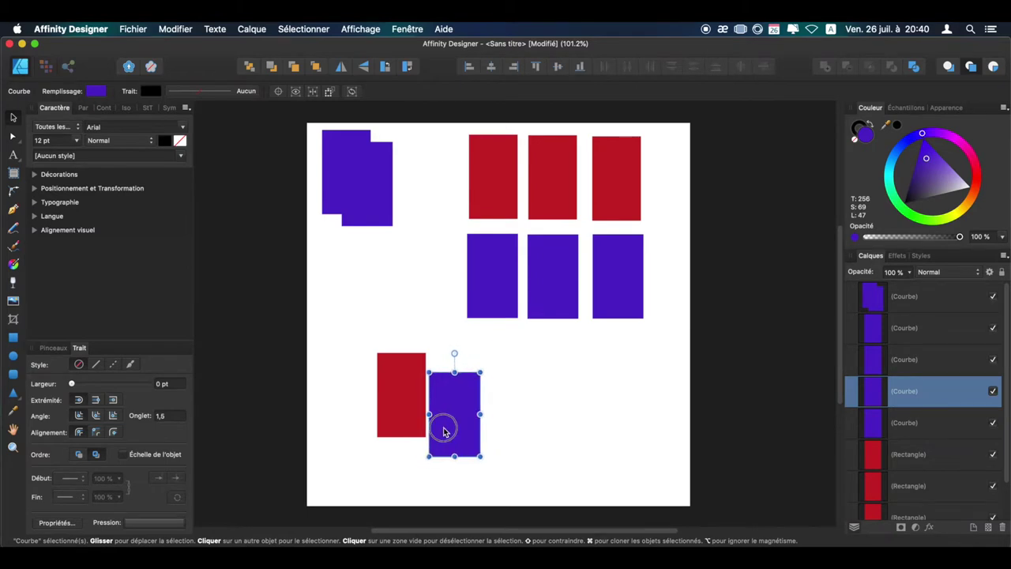
left_click_drag(457, 419, 430, 419)
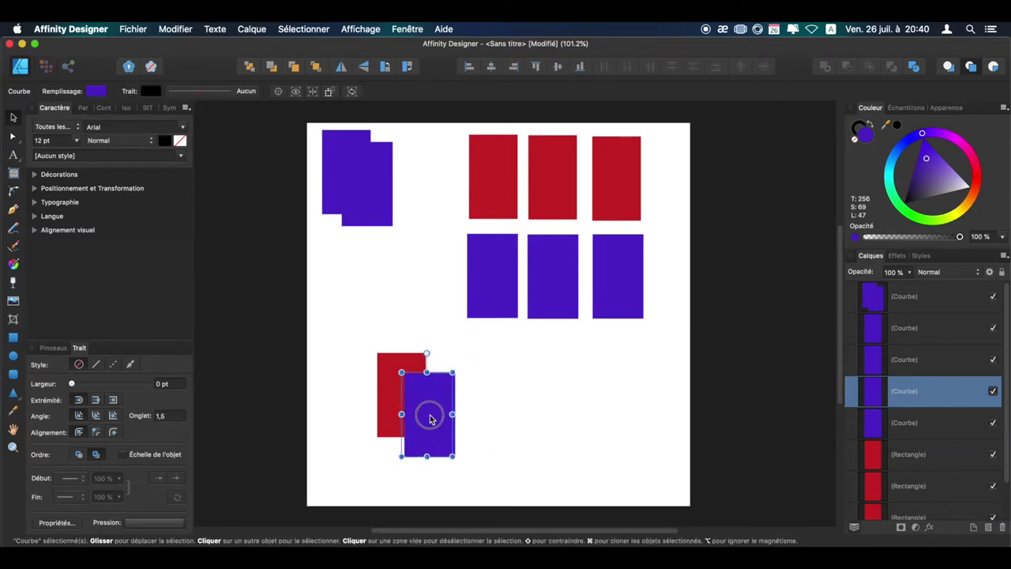
left_click_drag(363, 339, 453, 452)
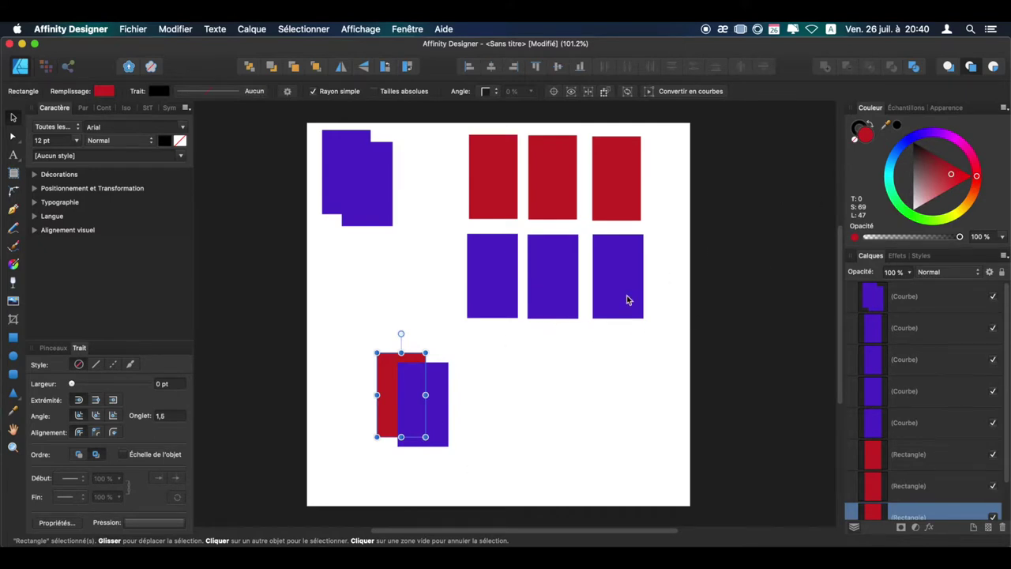
Select both rectangles, try Subtract, then undo it to keep them separate.
left_click(472, 414)
left_click(387, 402)
left_click(444, 414, "shift")
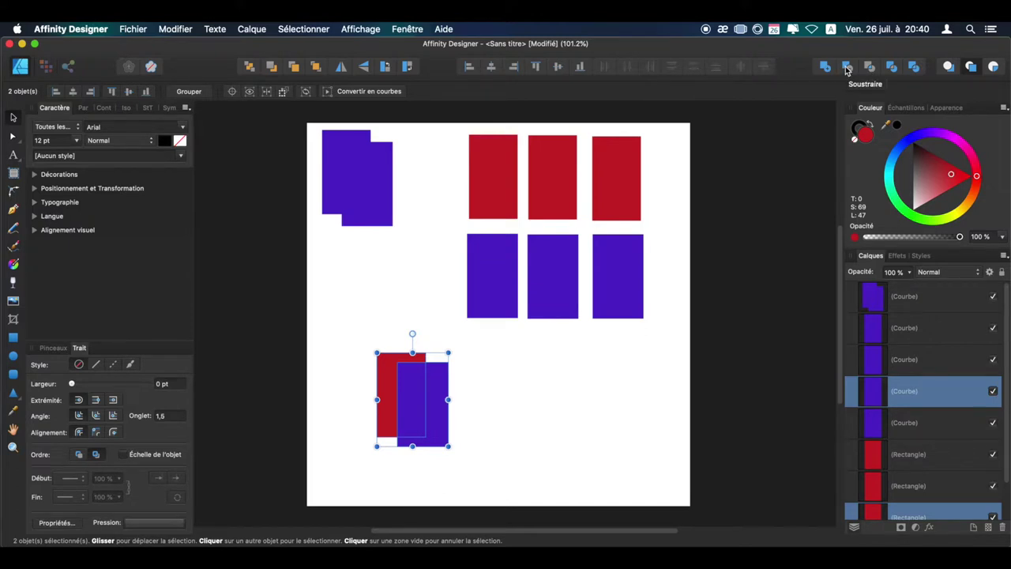
scroll(445, 442, "up", 3)
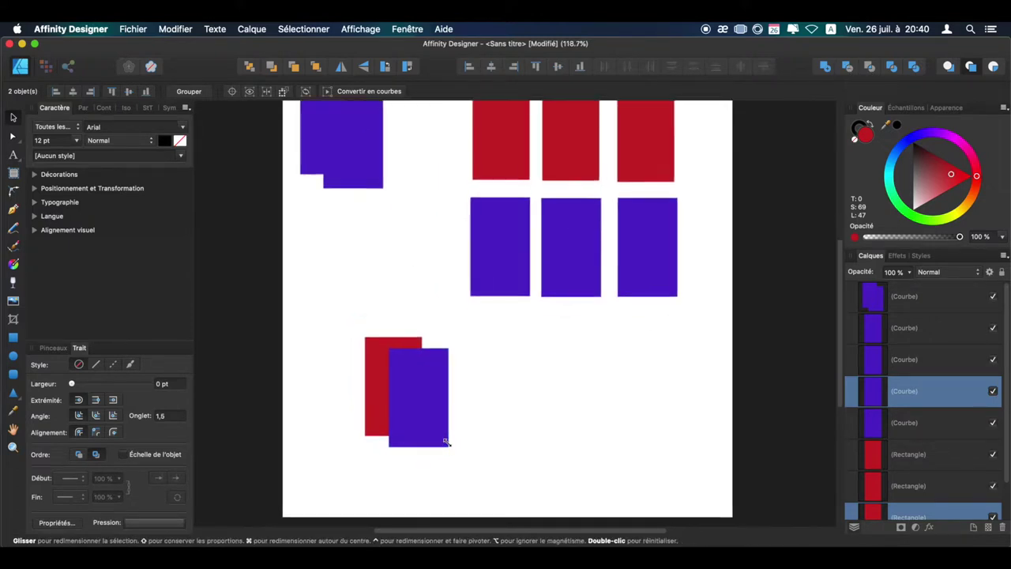
scroll(420, 398, "up", 3)
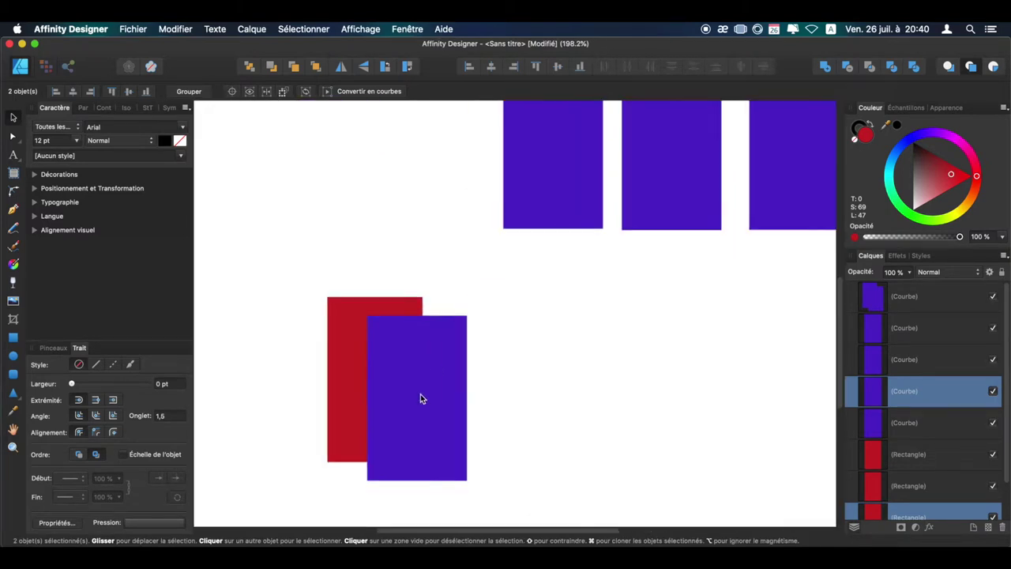
mouse_move(498, 404)
left_mouse_down()
mouse_move(559, 358)
mouse_move(500, 369)
left_mouse_up()
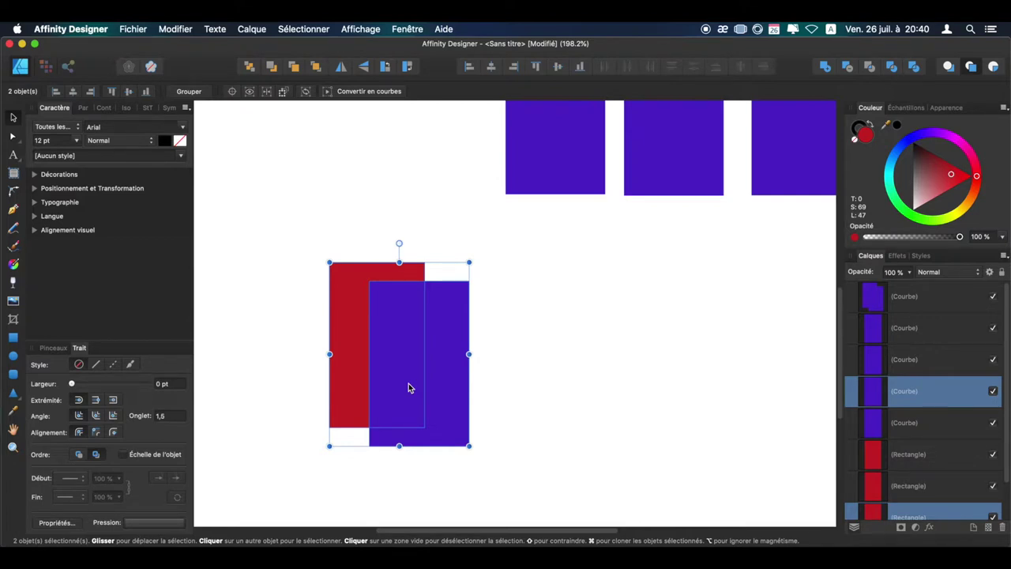
left_click(846, 66)
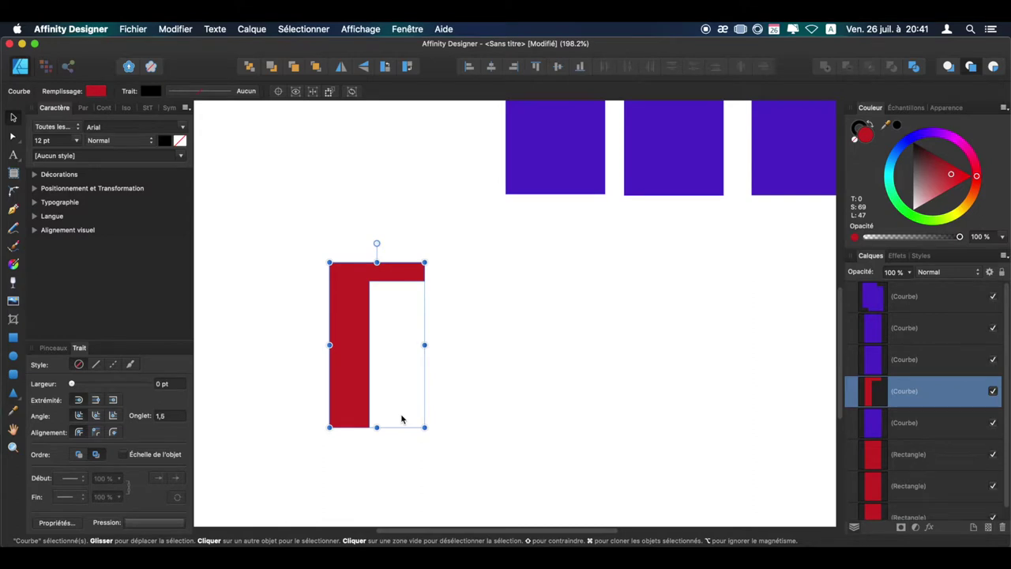
key("super+z")
Shorten the blue rectangle from its bottom edge and subtract it from the red one.
left_click(589, 402)
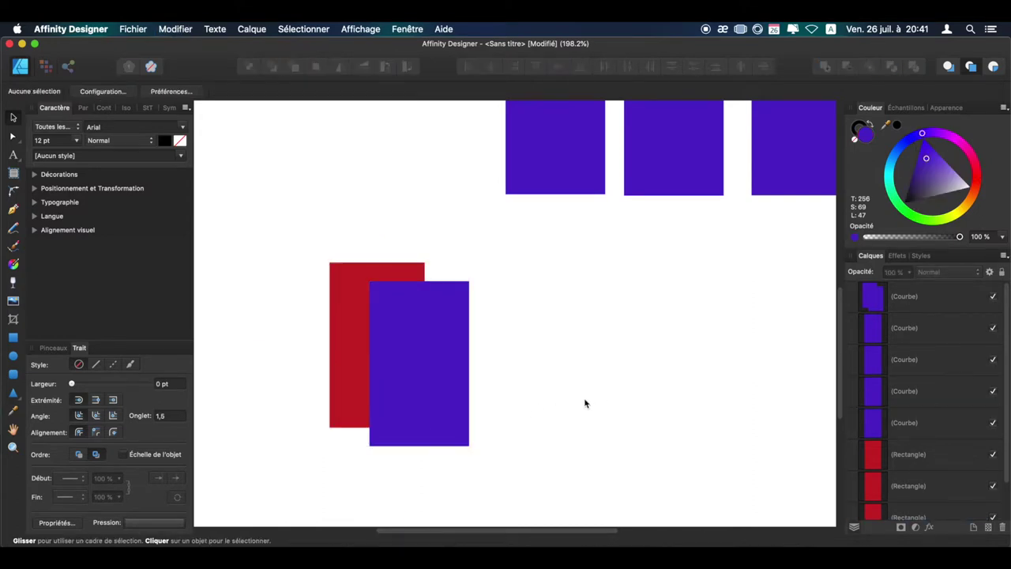
left_click(378, 365)
mouse_move(417, 445)
left_mouse_down()
mouse_move(417, 363)
mouse_move(420, 371)
left_mouse_up()
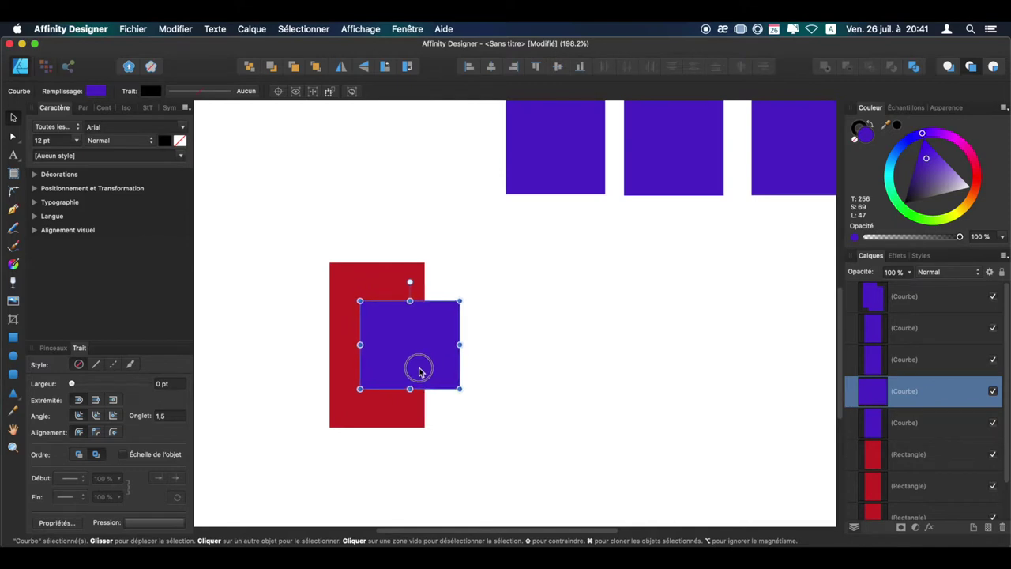
left_click(408, 413, "shift")
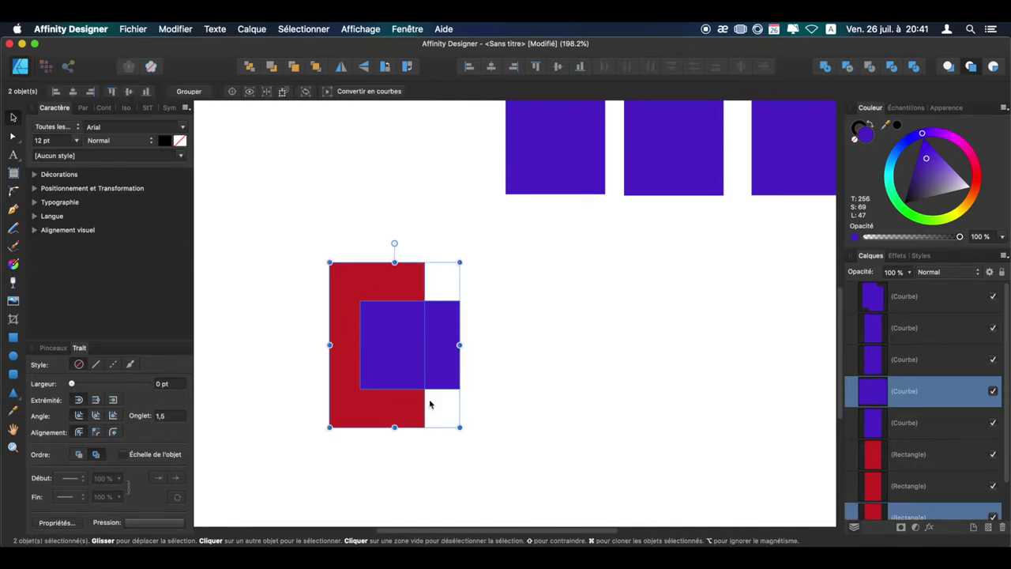
left_click(847, 70)
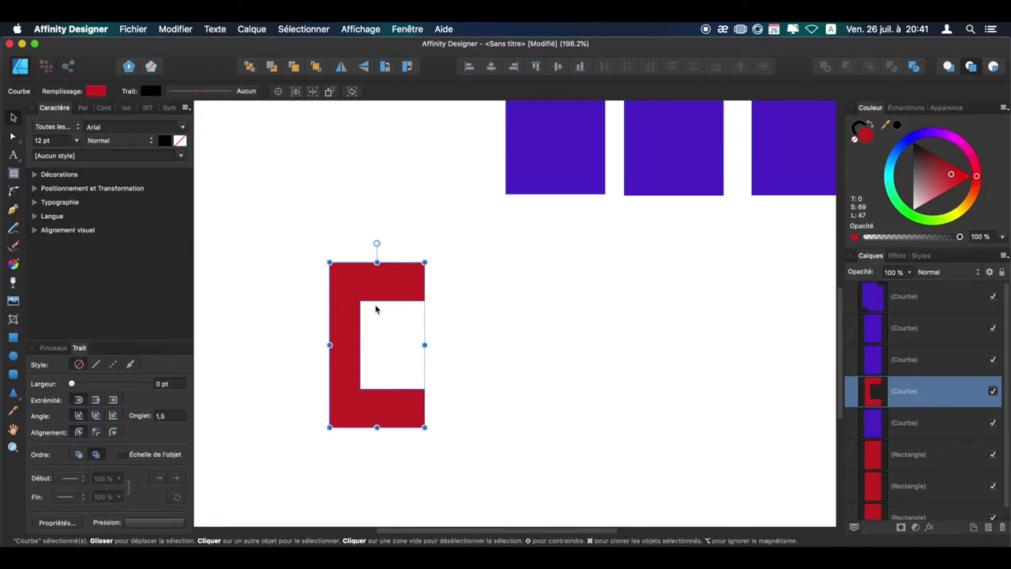
Move the red C-shaped result up beside the blue union in the top row.
scroll(465, 363, "down", 2)
scroll(465, 361, "down", 2)
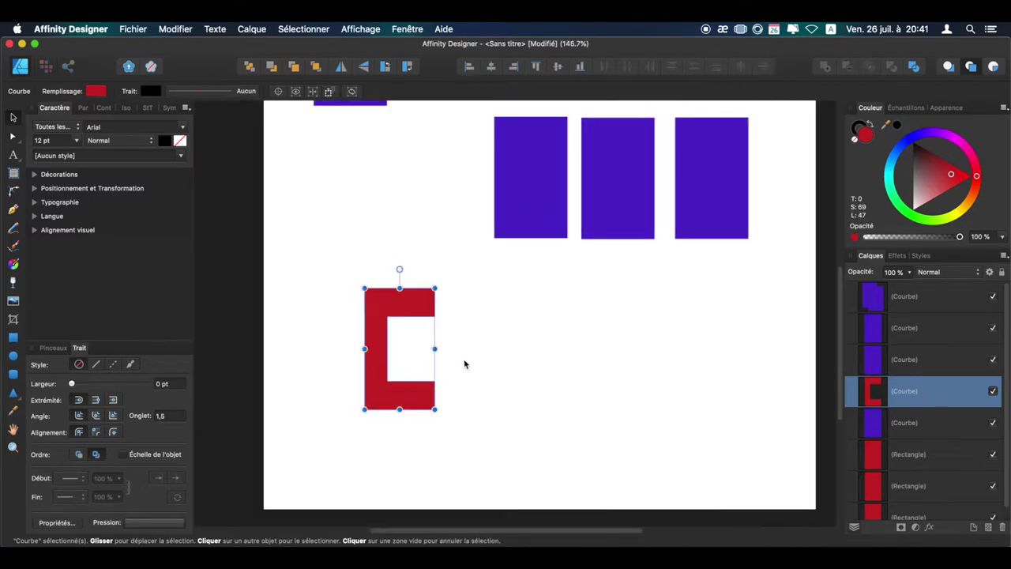
scroll(463, 355, "down", 2)
mouse_move(463, 350)
left_mouse_down()
mouse_move(453, 447)
mouse_move(443, 159)
left_mouse_up()
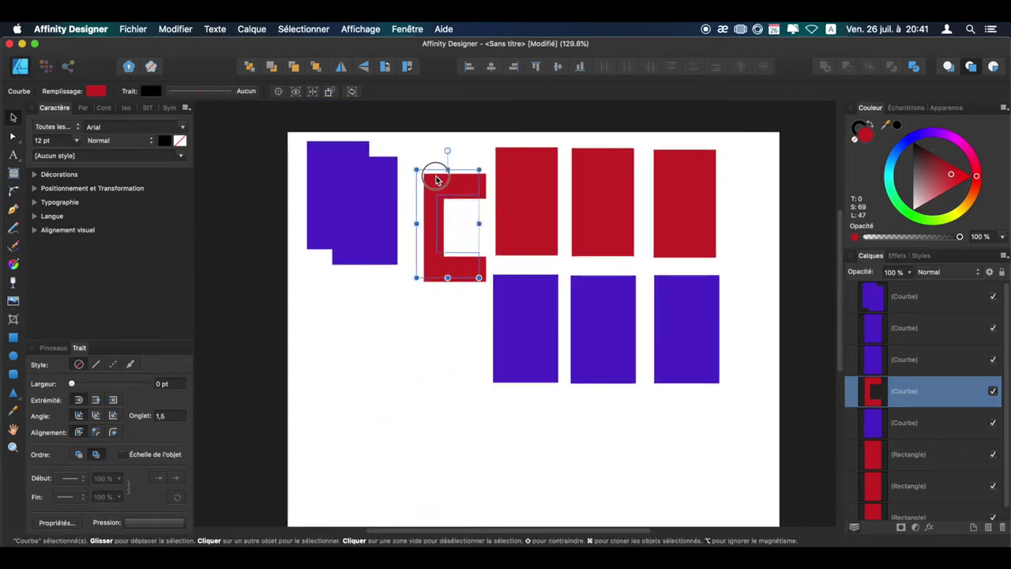
Bring the next red and blue rectangle pair down to the lower left.
left_click_drag(436, 376, 414, 288)
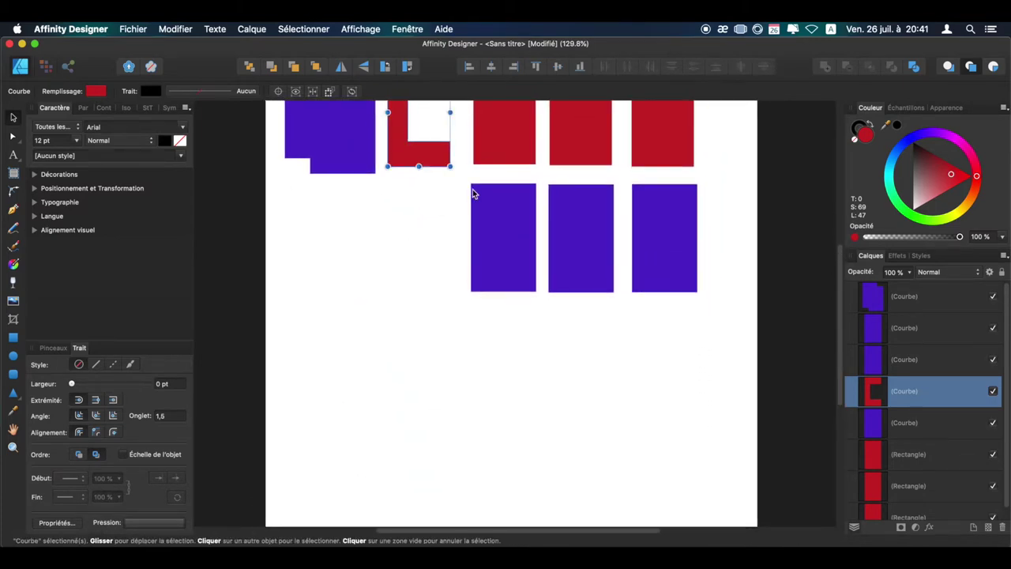
left_click(504, 150)
left_click(488, 216, "shift")
mouse_move(488, 216)
left_mouse_down()
mouse_move(367, 444)
mouse_move(432, 335)
mouse_move(390, 336)
mouse_move(370, 398)
left_mouse_up()
left_click(469, 435)
Overlap and shorten the blue rectangle, then intersect it with the red one.
left_click(354, 339, "shift")
left_click(507, 382)
left_click_drag(449, 397, 434, 407)
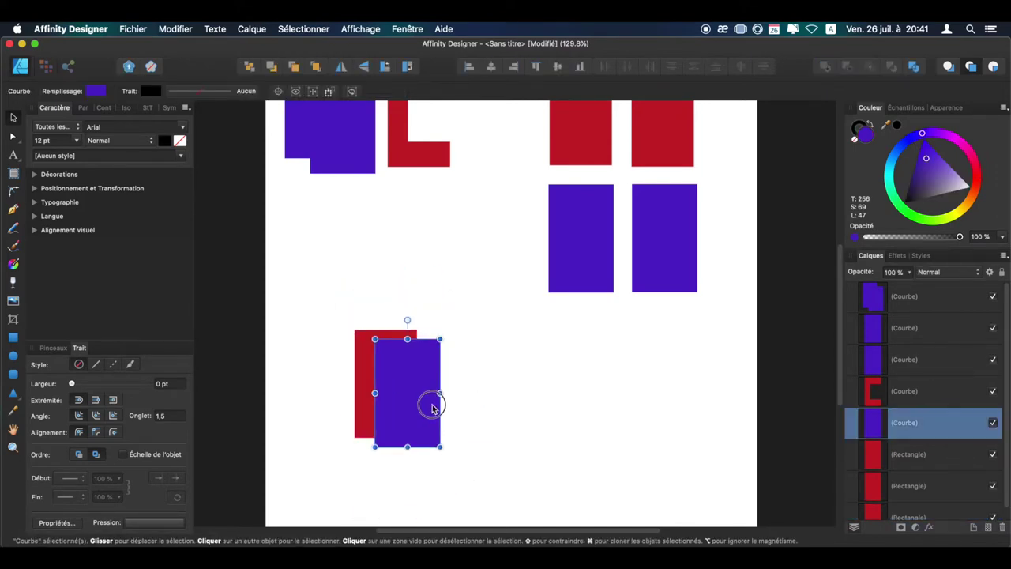
left_click_drag(408, 446, 408, 429)
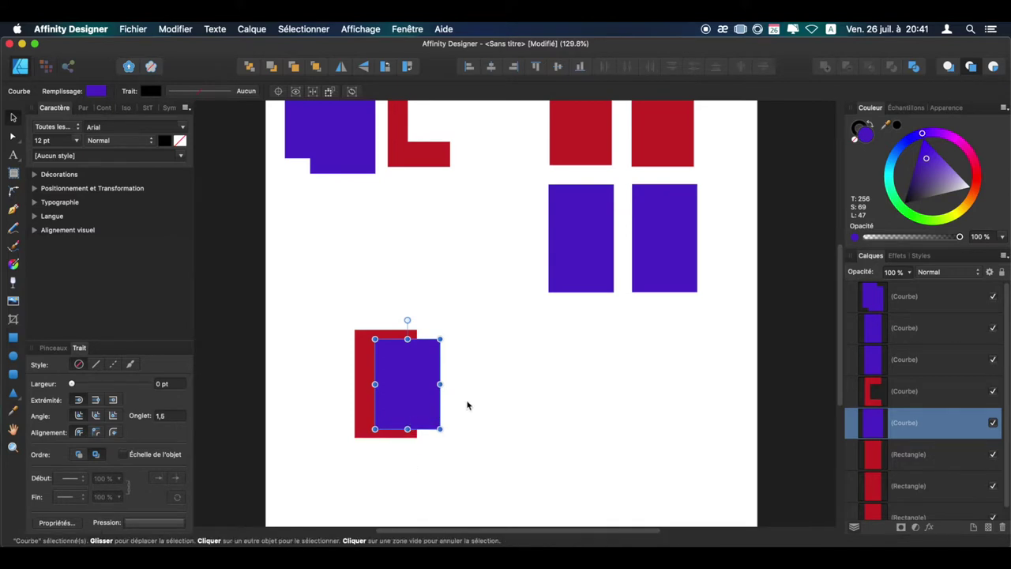
left_click(470, 406)
left_click(371, 385)
left_click(412, 386, "shift")
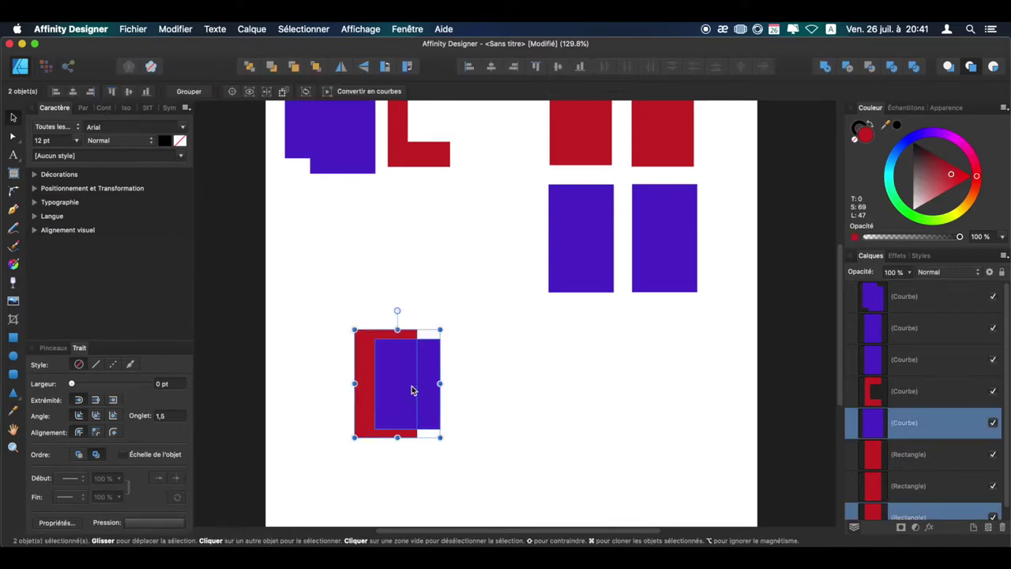
left_click(869, 69)
left_click(456, 364)
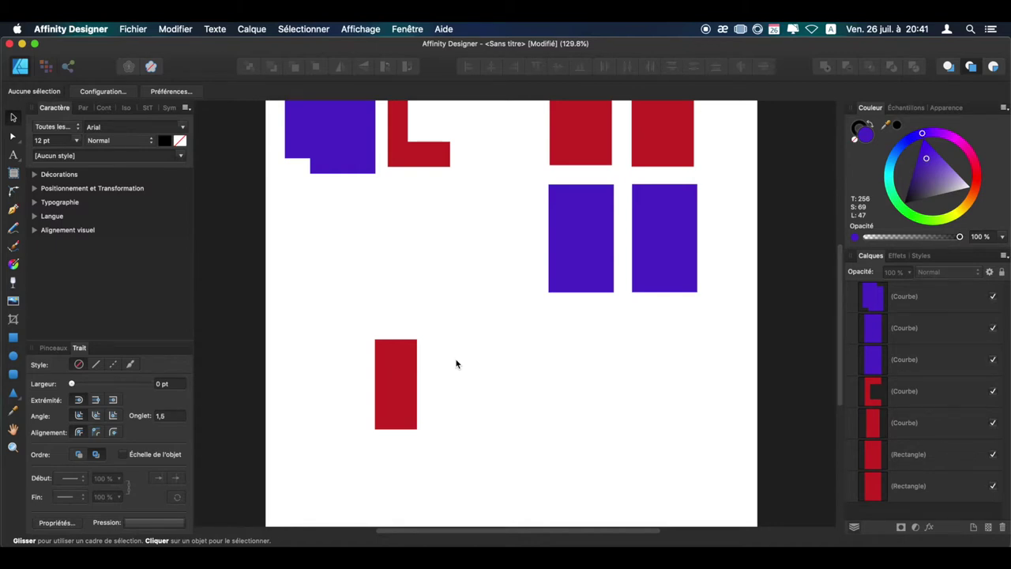
Restore the separate rectangles, realign the blue over the red, and intersect them again.
key("super+v")
left_click_drag(420, 397, 484, 388)
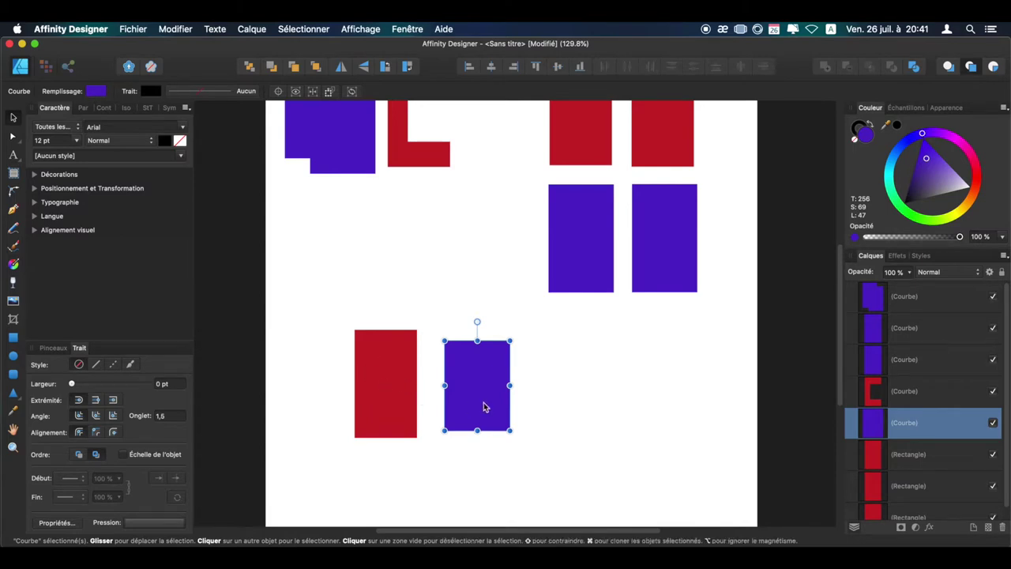
left_click_drag(474, 399, 405, 398)
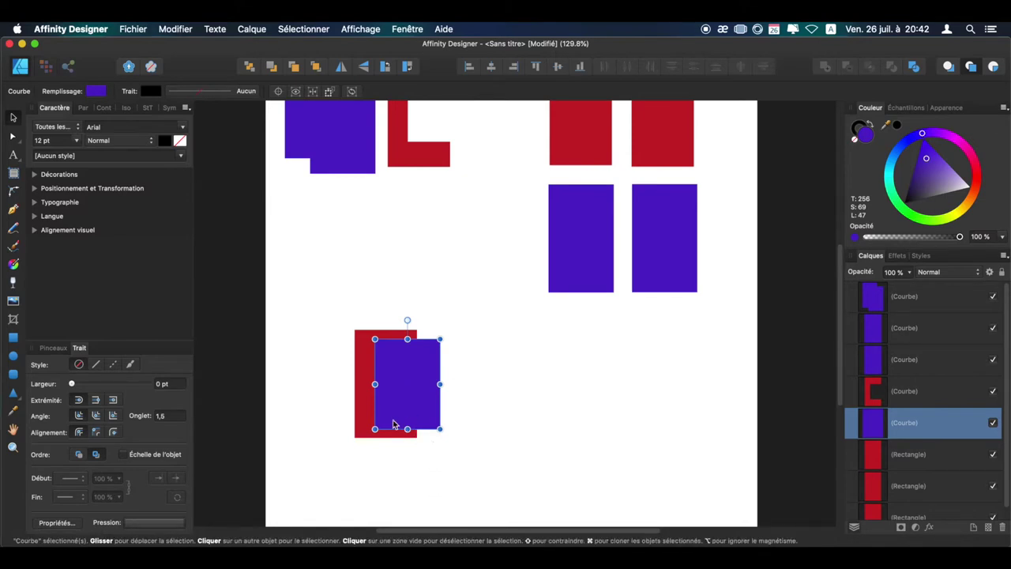
left_click(357, 418, "shift")
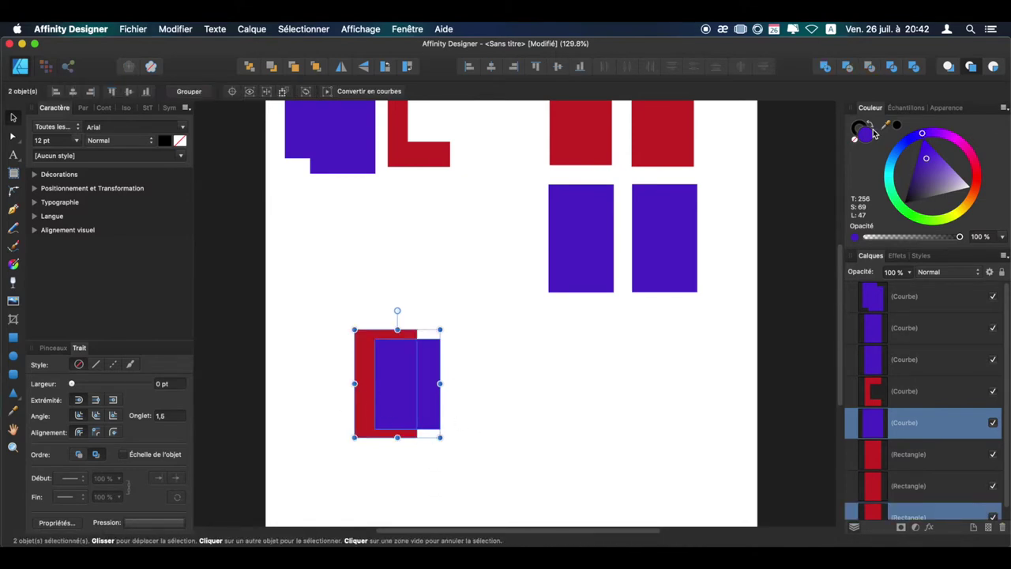
left_click(868, 67)
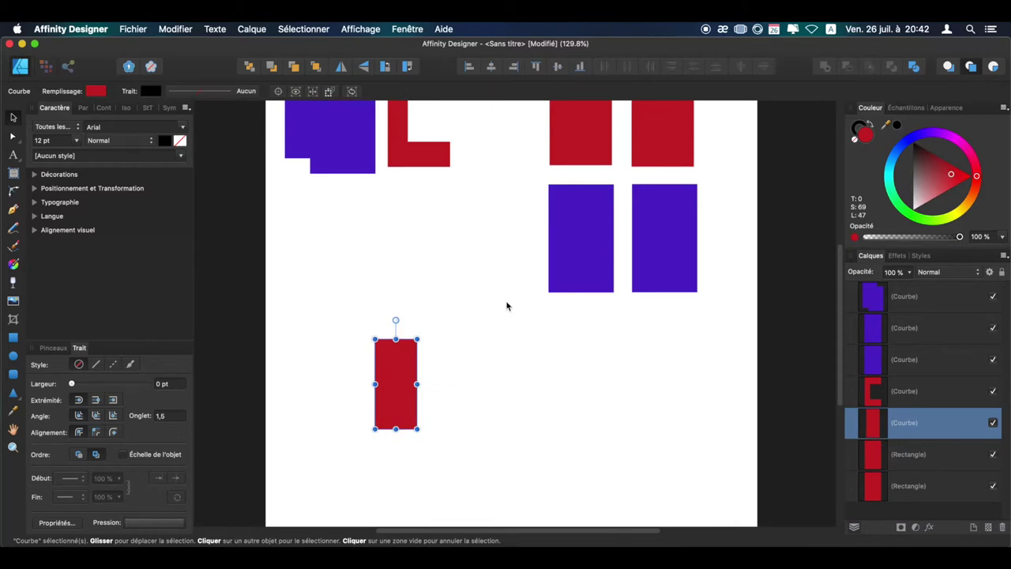
Move the narrow intersection result beside the C shape and bring the next red rectangle down.
scroll(507, 382, "up", 3)
mouse_move(393, 437)
left_mouse_down()
mouse_move(498, 187)
mouse_move(496, 167)
left_mouse_up()
scroll(505, 300, "down", 2)
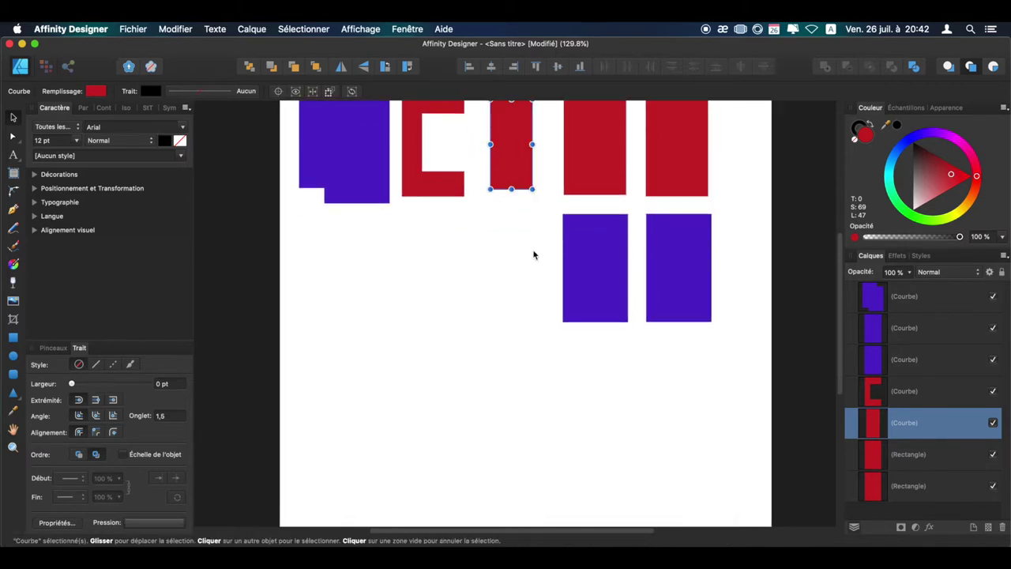
left_click_drag(594, 167, 419, 397)
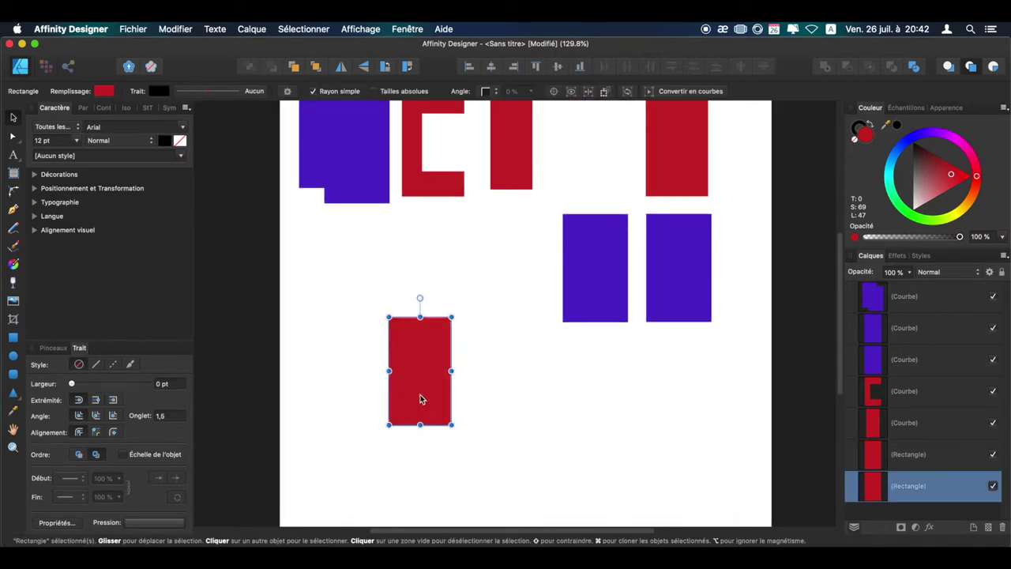
Place the blue rectangle over the next red rectangle.
left_click(577, 328)
left_click_drag(577, 328, 432, 437)
left_click(406, 384, "shift")
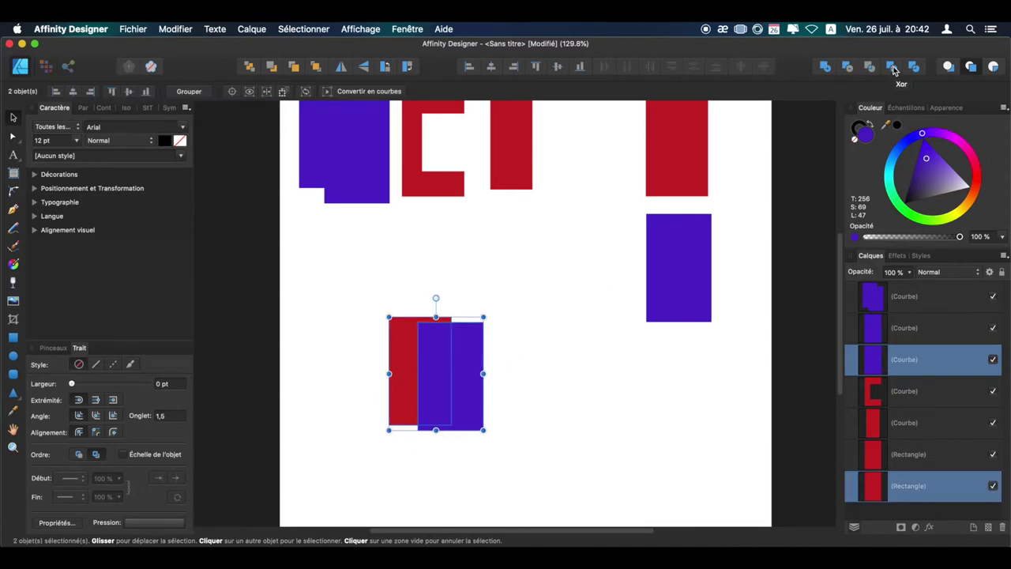
left_click(543, 368)
scroll(350, 361, "up", 1)
Stretch the red rectangle wider and taller, and shift the blue one past its right edge.
left_click(409, 372)
left_click_drag(454, 370, 551, 370)
left_click_drag(470, 426, 470, 458)
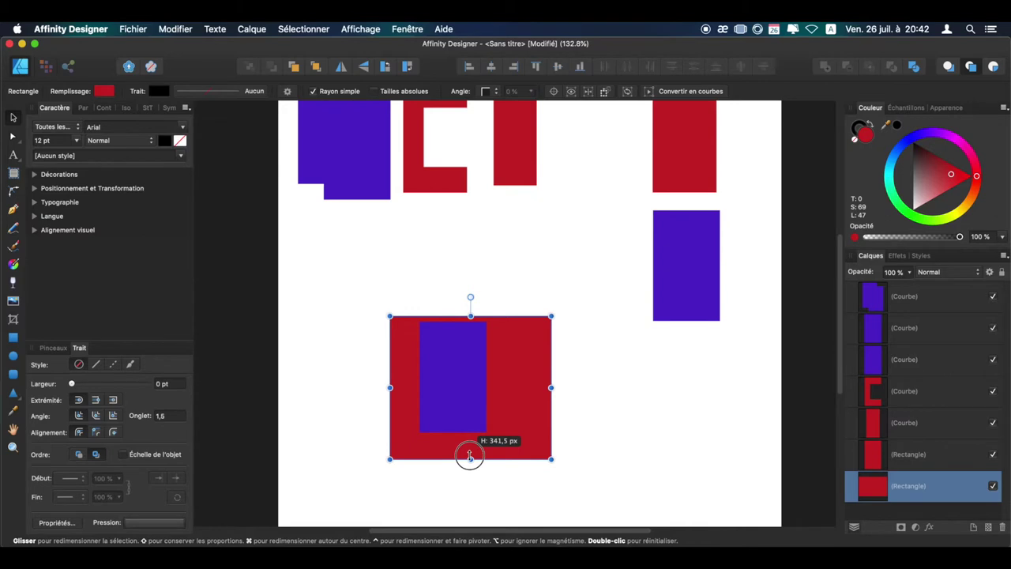
left_click(461, 401)
mouse_move(462, 400)
left_mouse_down()
mouse_move(585, 391)
mouse_move(526, 387)
left_mouse_up()
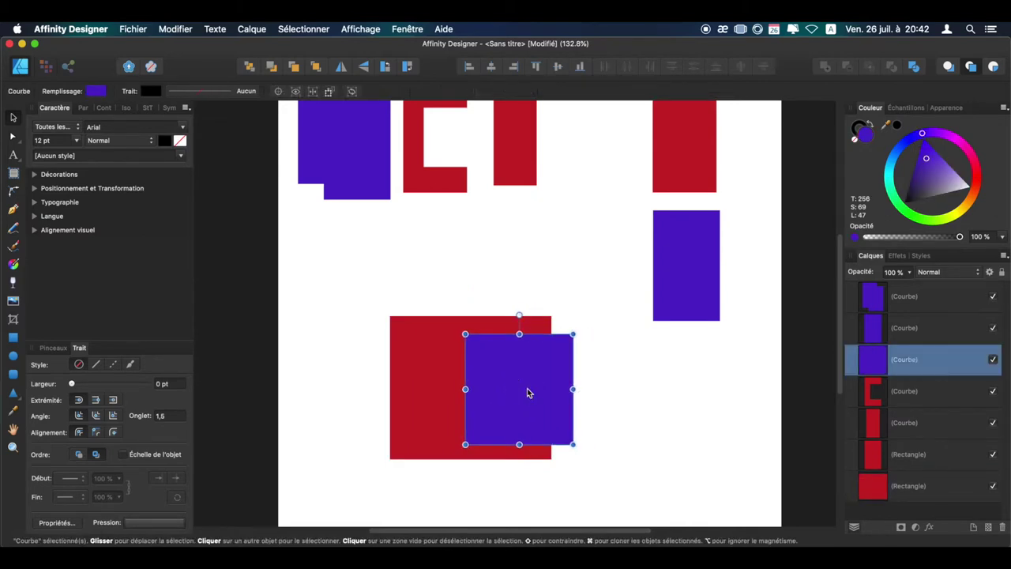
left_click(601, 443)
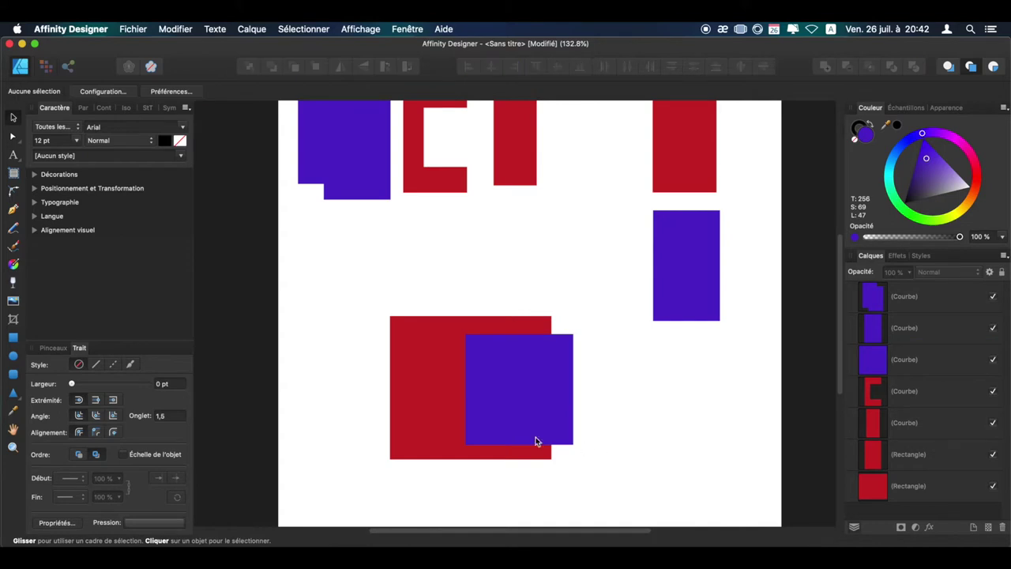
Combine the red and blue pair with Xor, undoing once and reapplying it.
left_click(427, 390)
left_click(518, 391, "shift")
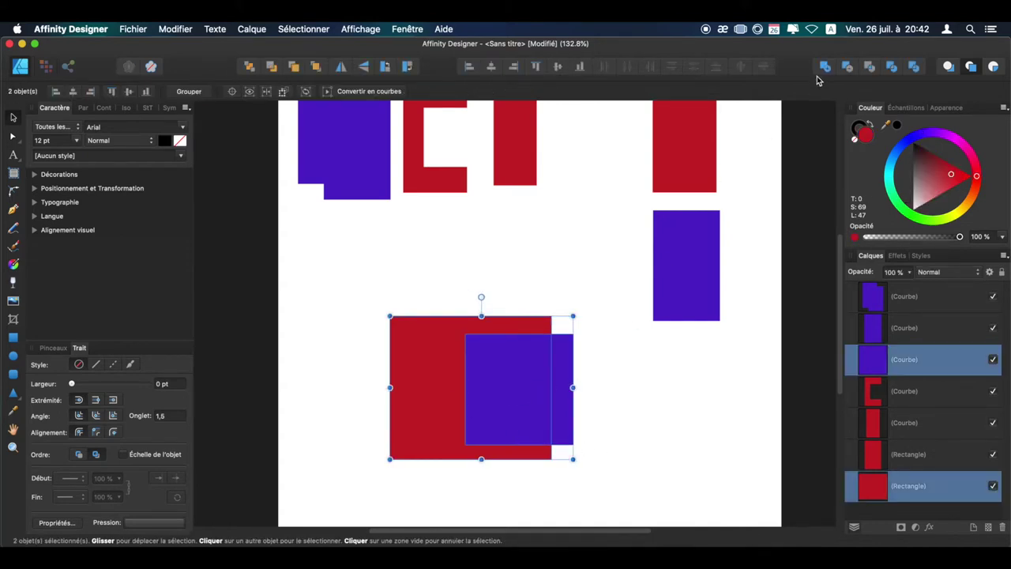
left_click(891, 66)
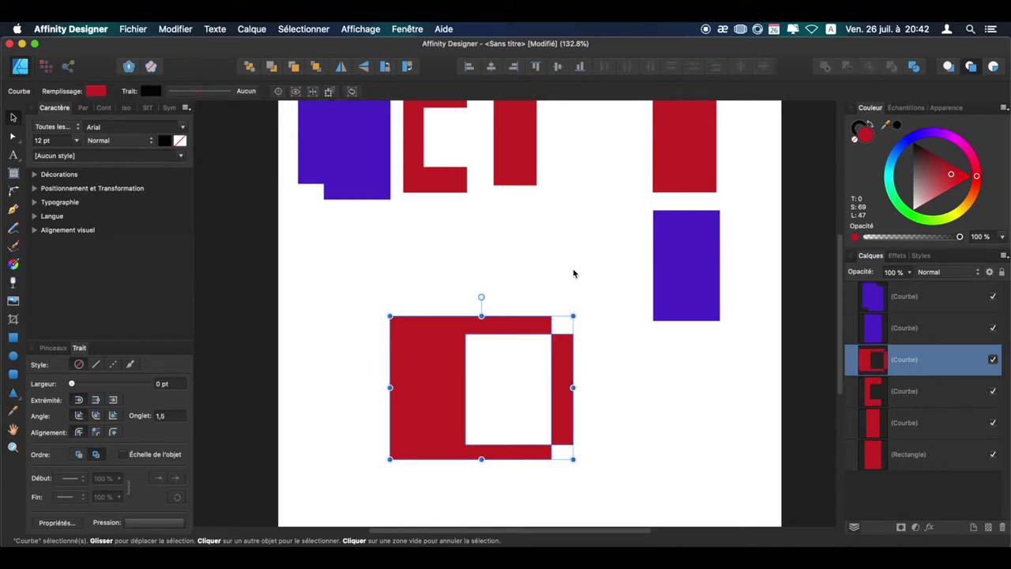
key("ctrl+z")
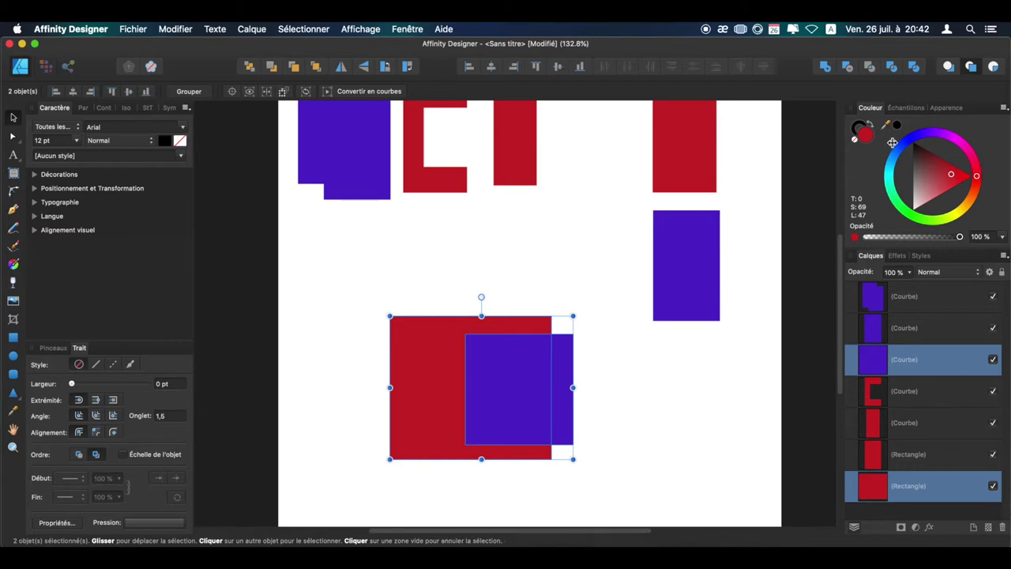
left_click(892, 68)
left_click(655, 426)
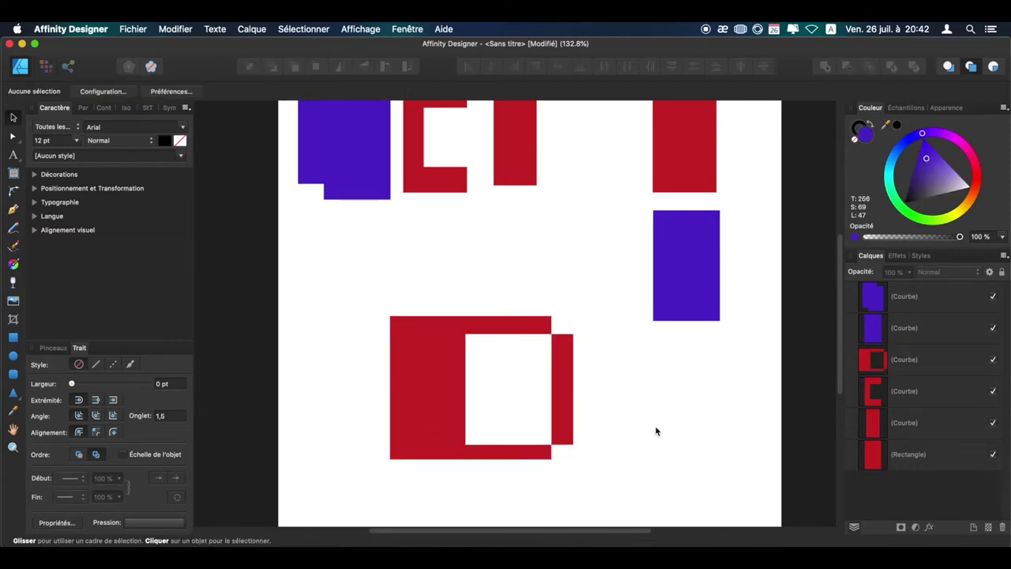
Move the hollowed red shape into the second row and scale it down.
left_click(416, 384)
scroll(455, 401, "down", 2)
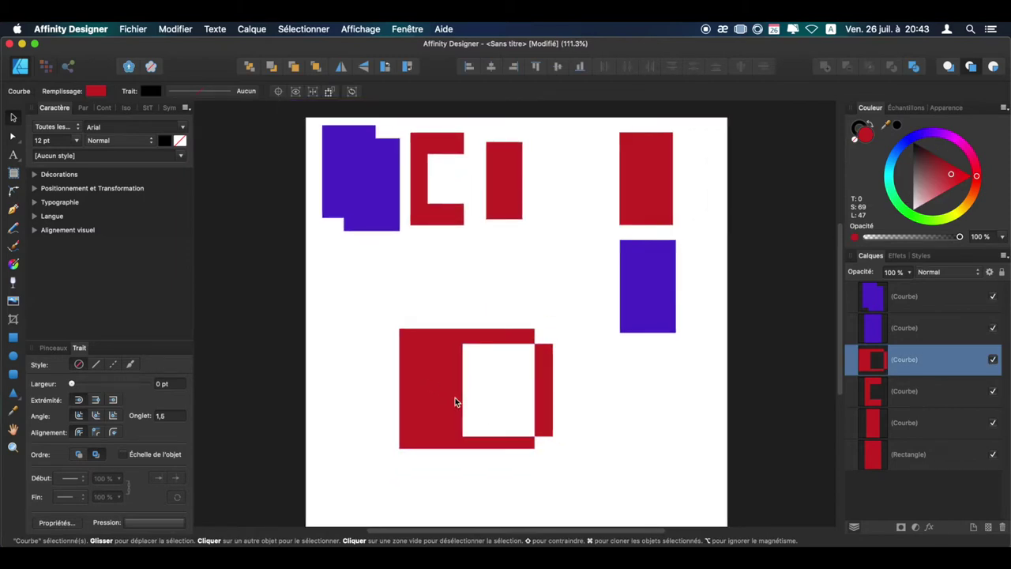
left_click_drag(436, 377, 360, 296)
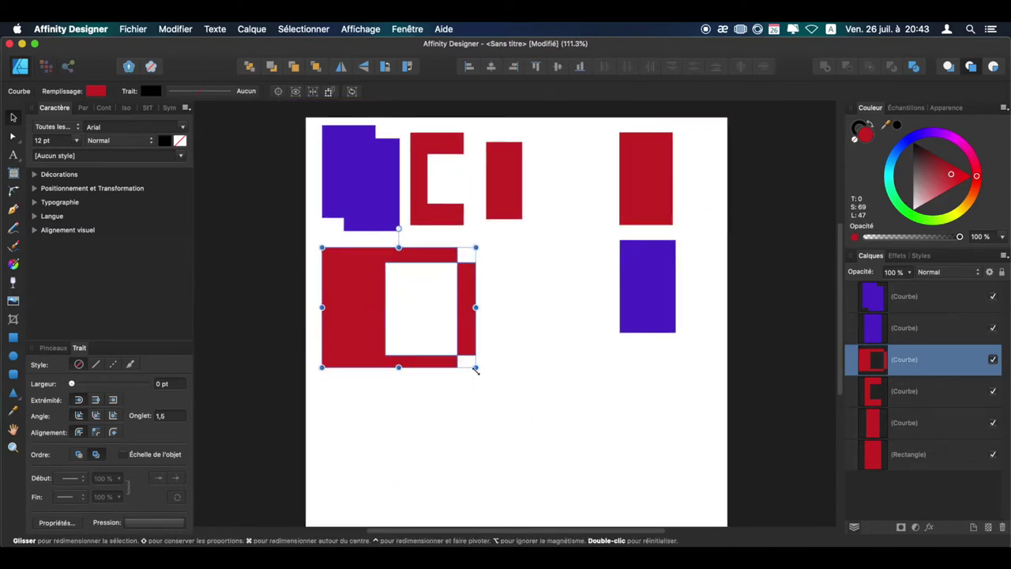
left_click_drag(476, 369, 411, 316)
Enlarge the last blue and red rectangles so they overlap, then move the pair down together.
left_click(526, 350)
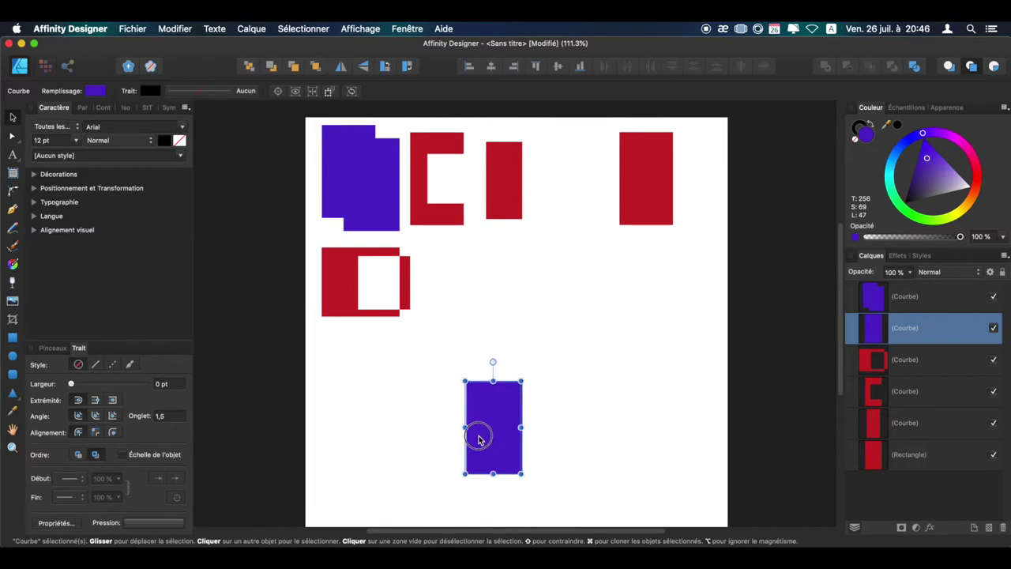
left_click_drag(521, 427, 591, 414)
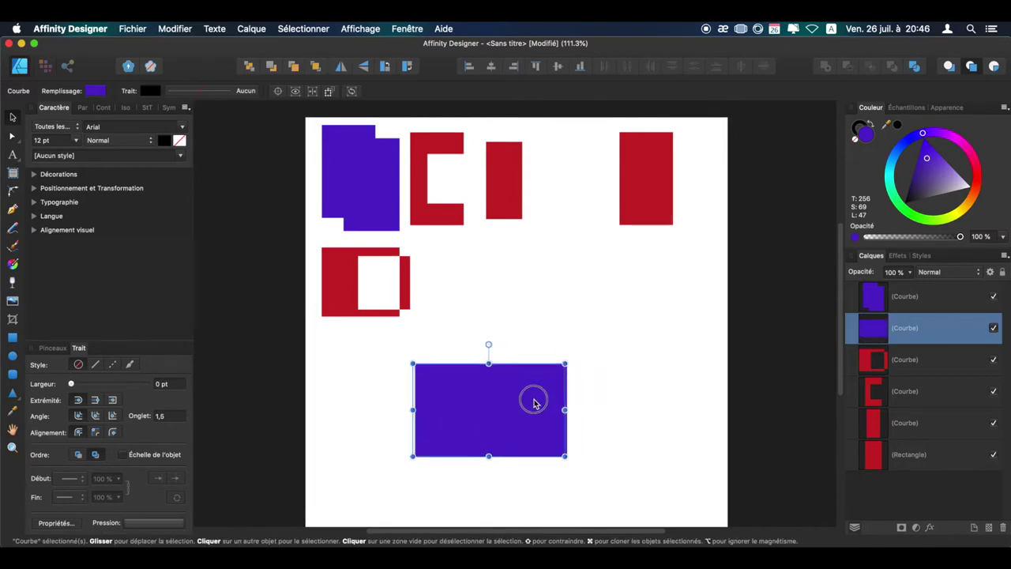
left_click_drag(565, 364, 577, 353)
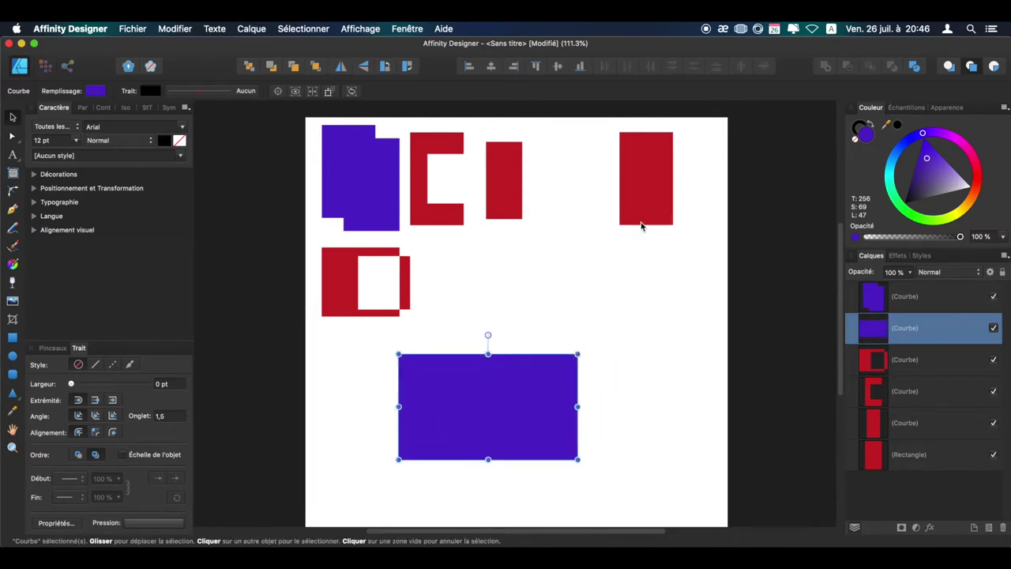
left_click_drag(641, 224, 502, 428)
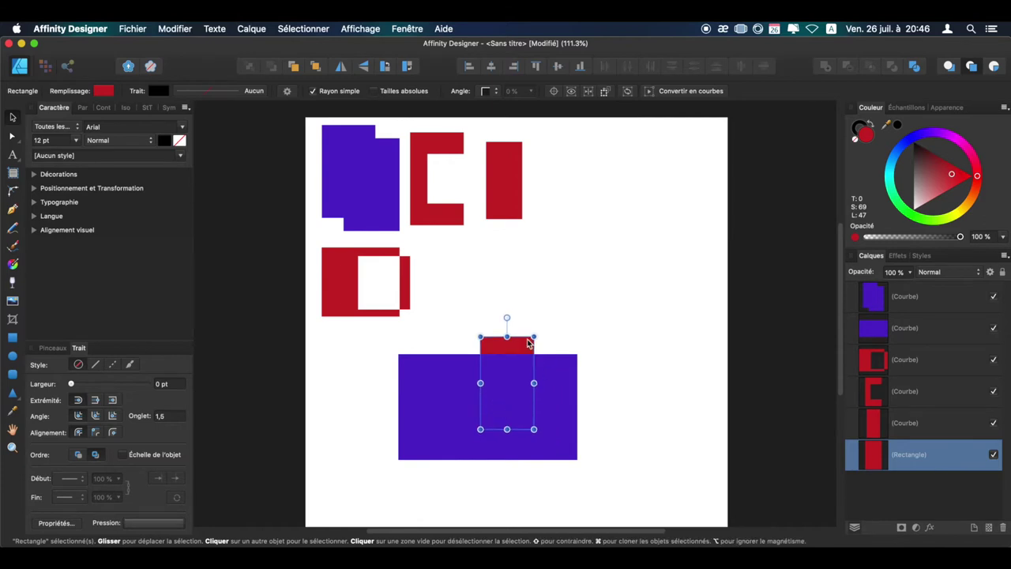
mouse_move(534, 336)
left_mouse_down()
mouse_move(609, 293)
mouse_move(579, 345)
left_mouse_up()
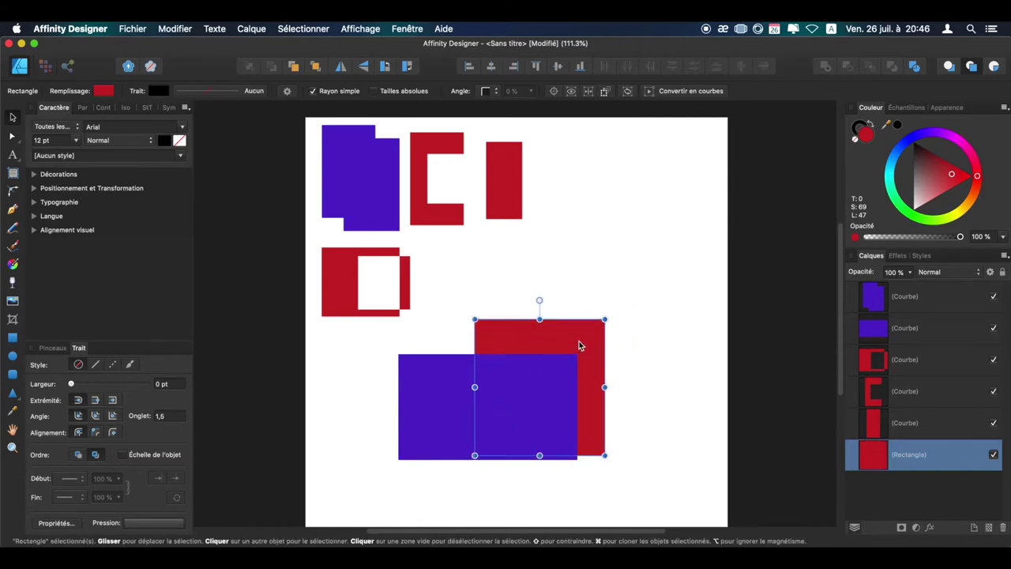
left_click(473, 390)
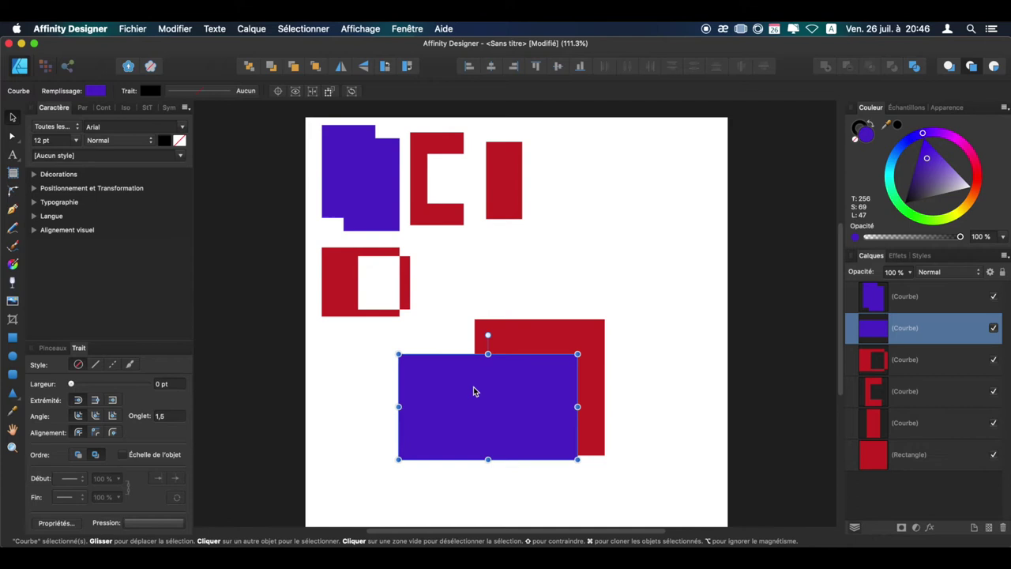
left_click(566, 343, "shift")
left_click_drag(566, 343, 566, 368)
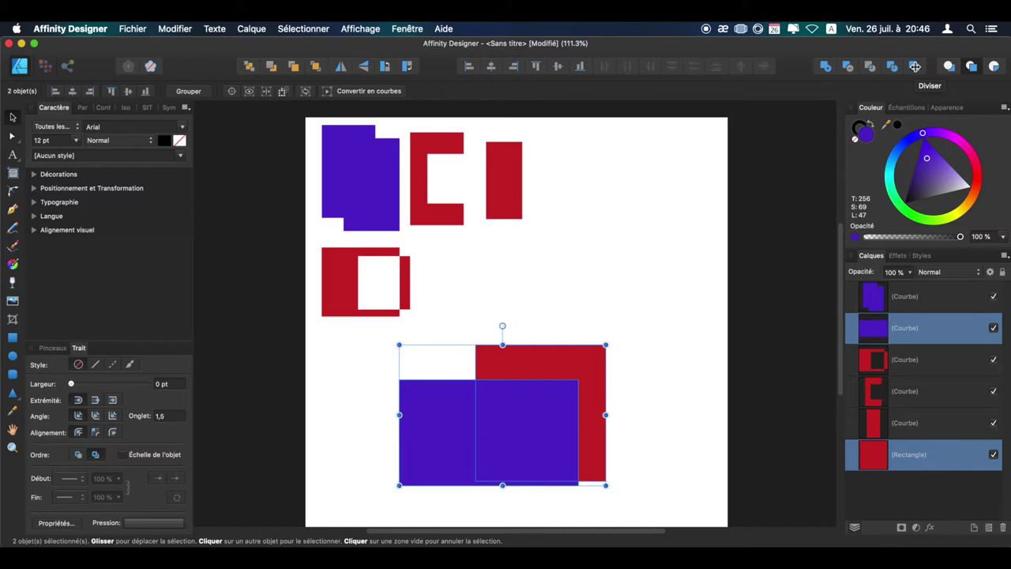
Divide the overlapping blue and red pair into separate pieces.
left_click(915, 67)
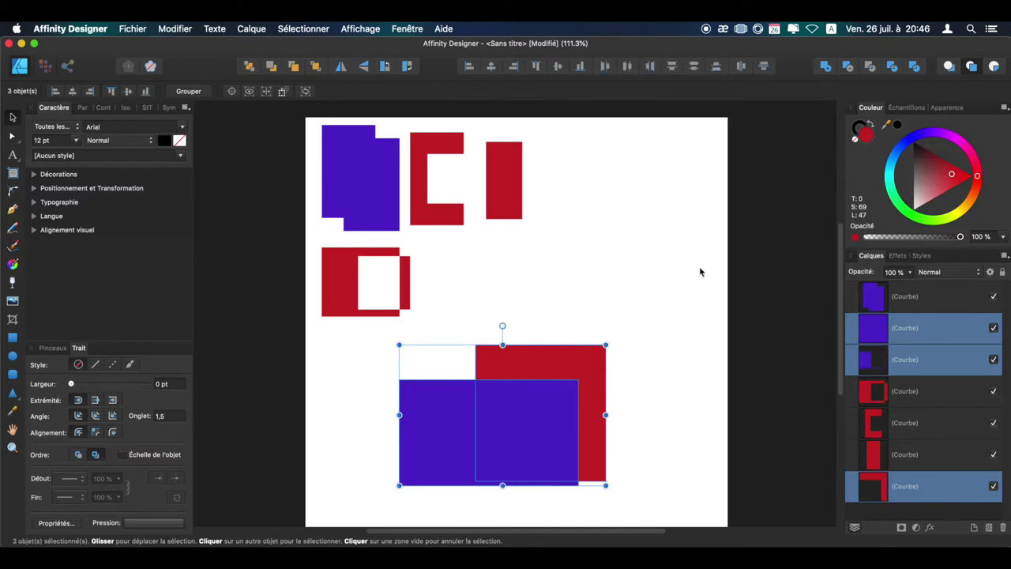
left_click(636, 291)
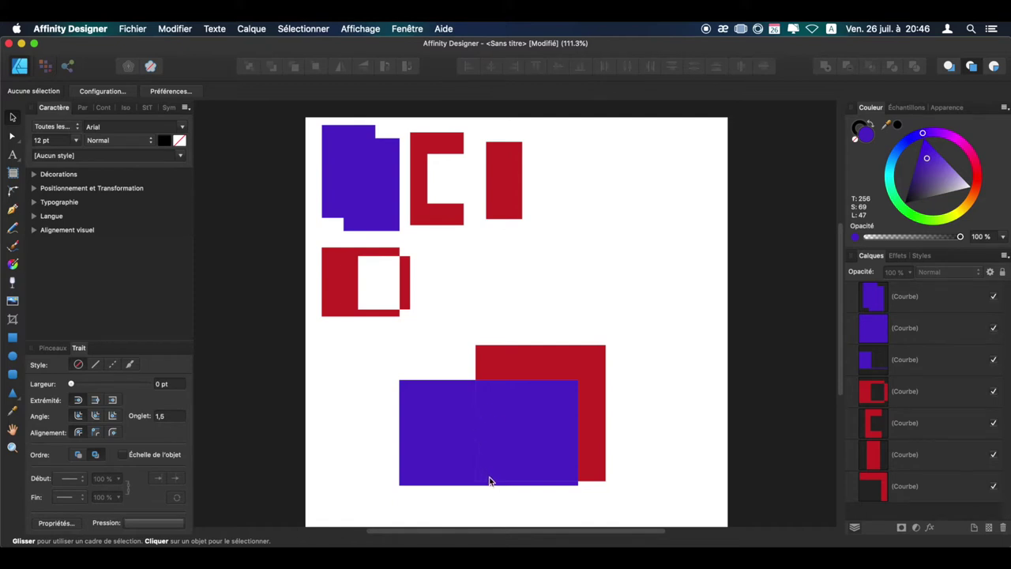
scroll(537, 484, "up", 2)
scroll(537, 483, "up", 2)
scroll(538, 485, "up", 2)
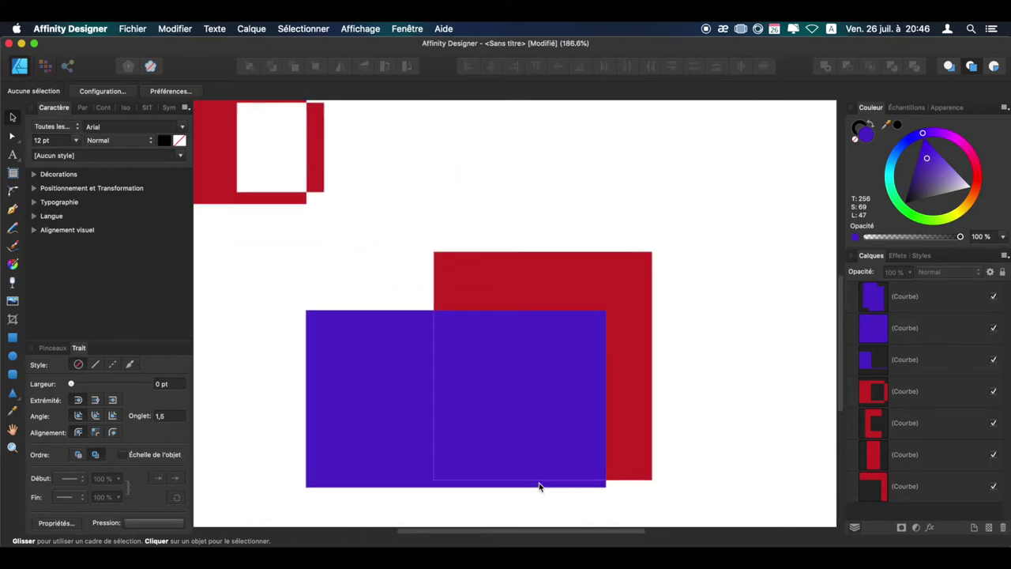
scroll(553, 474, "down", 1)
scroll(521, 463, "up", 1)
scroll(521, 463, "up", 1)
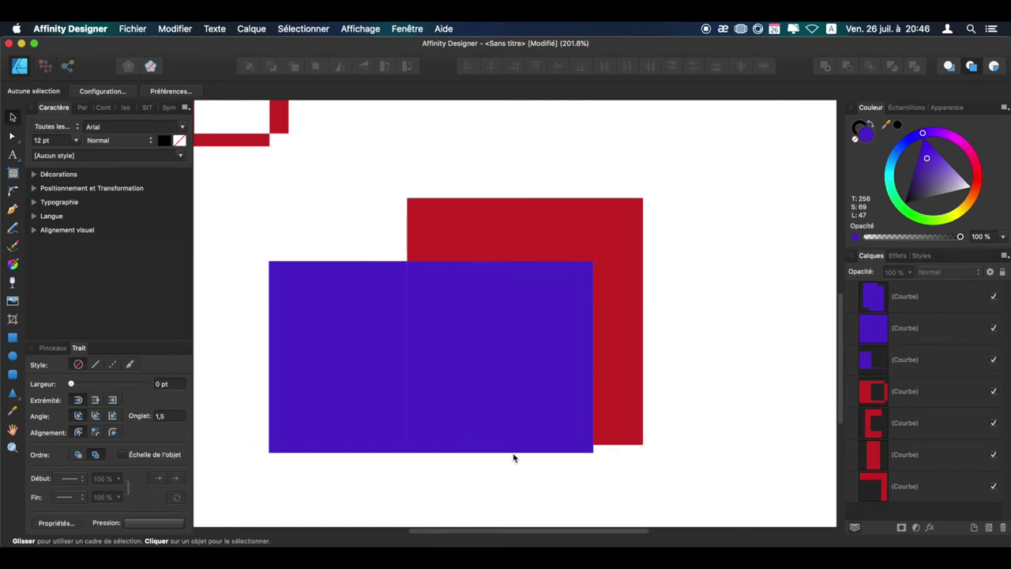
Drag the divided pieces around to inspect them, then undo back to the two rectangles.
left_click(376, 379)
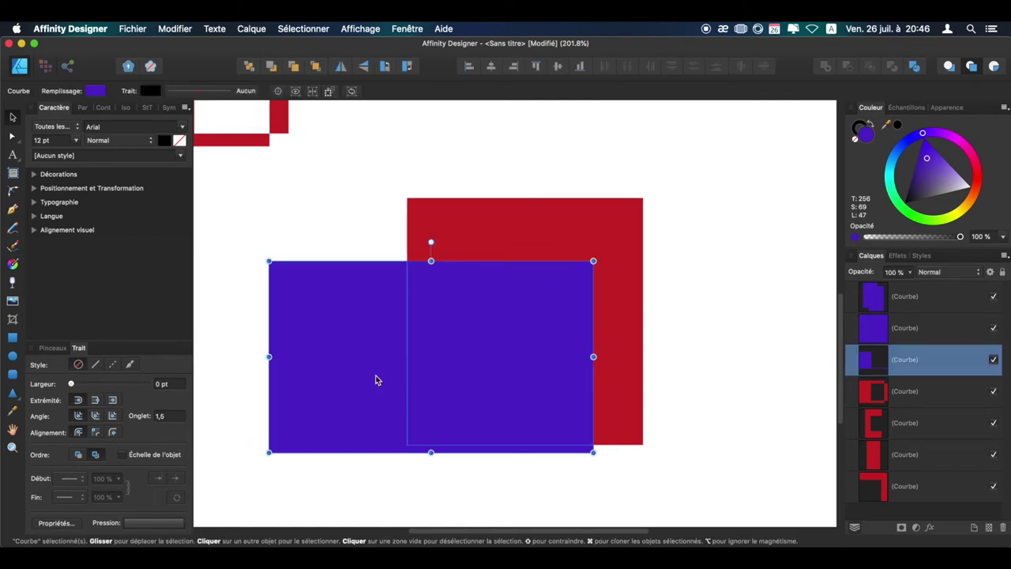
left_click_drag(327, 323, 249, 336)
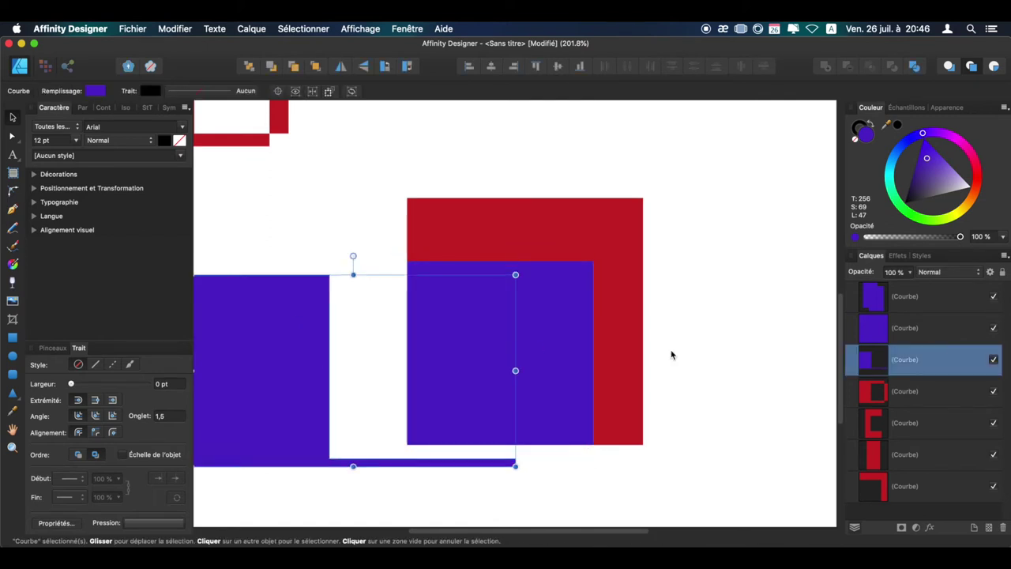
left_click_drag(535, 307, 673, 357)
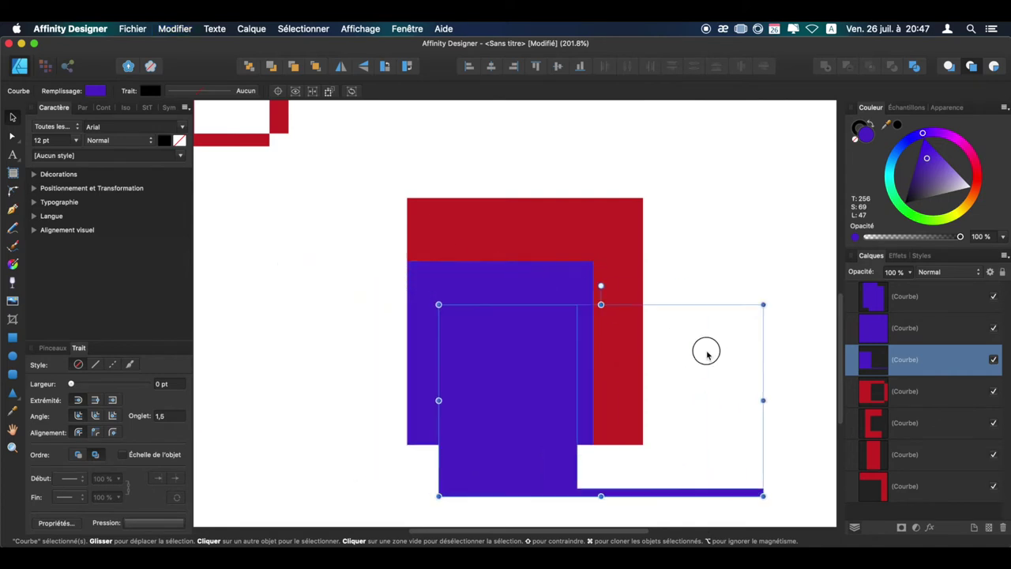
left_click(494, 328)
left_click_drag(519, 305, 575, 263)
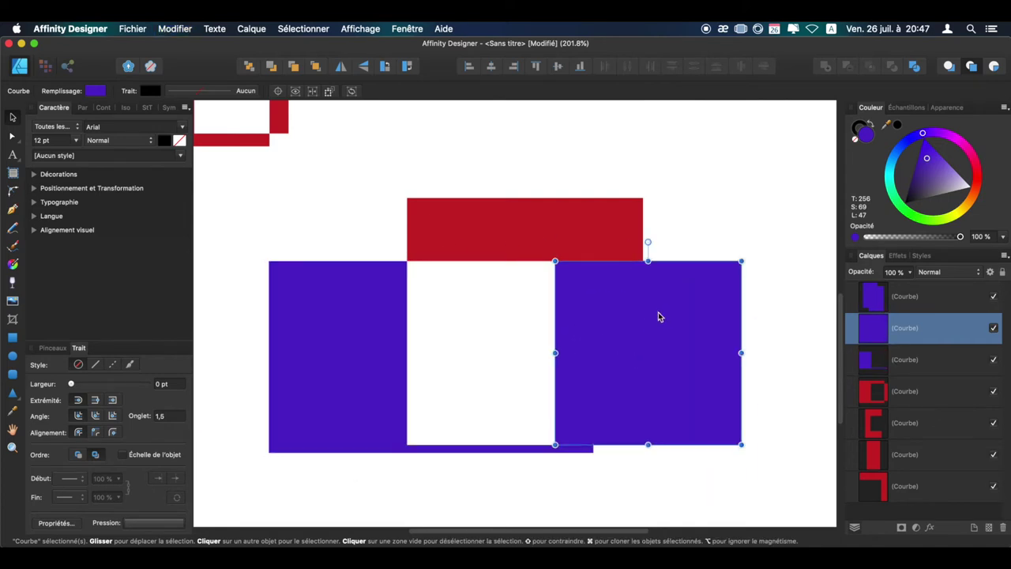
left_click_drag(583, 218, 659, 187)
key("super+z")
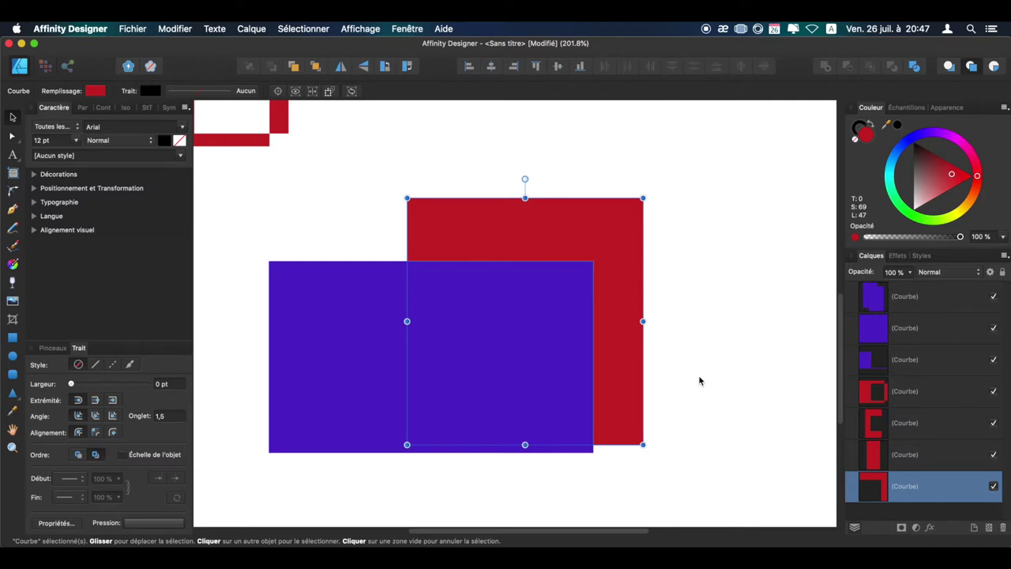
key("super+z")
key("super+z")
key("super+z")
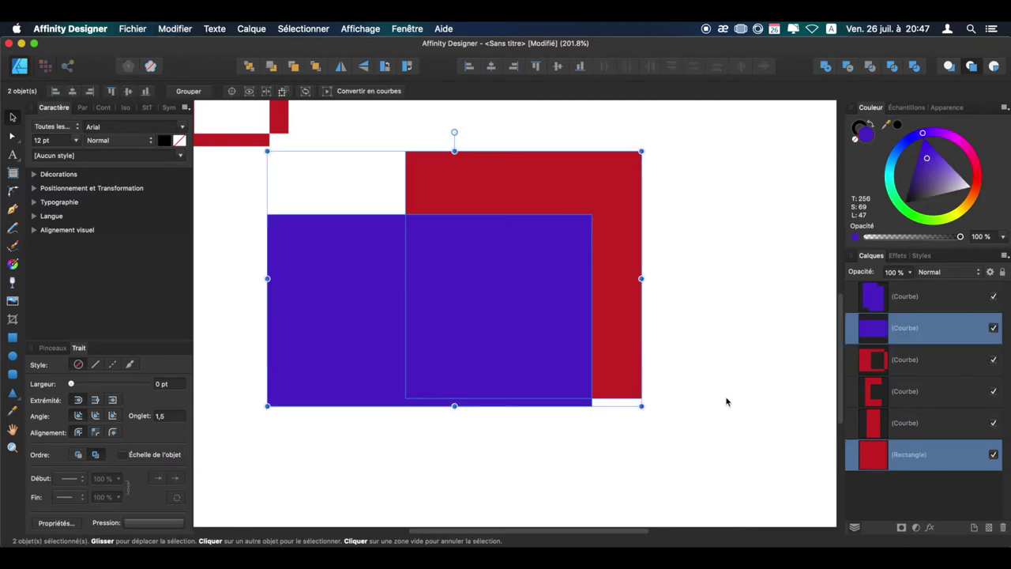
Centre the wide blue rectangle across the taller red one and select both shapes.
left_click(730, 406)
left_click(474, 305)
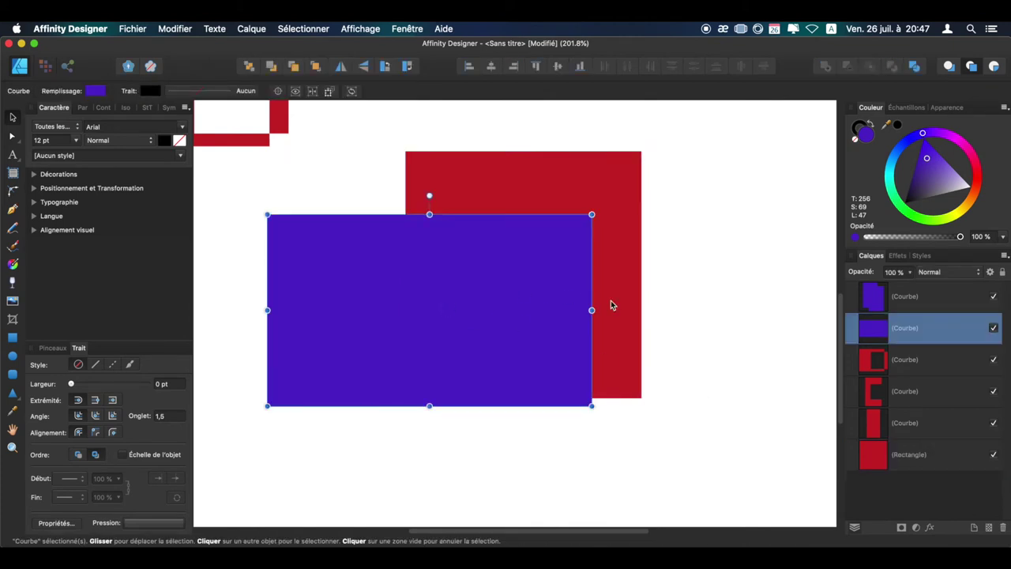
left_click(610, 302, "shift")
left_click_drag(611, 302, 588, 364)
left_click_drag(368, 321, 462, 293)
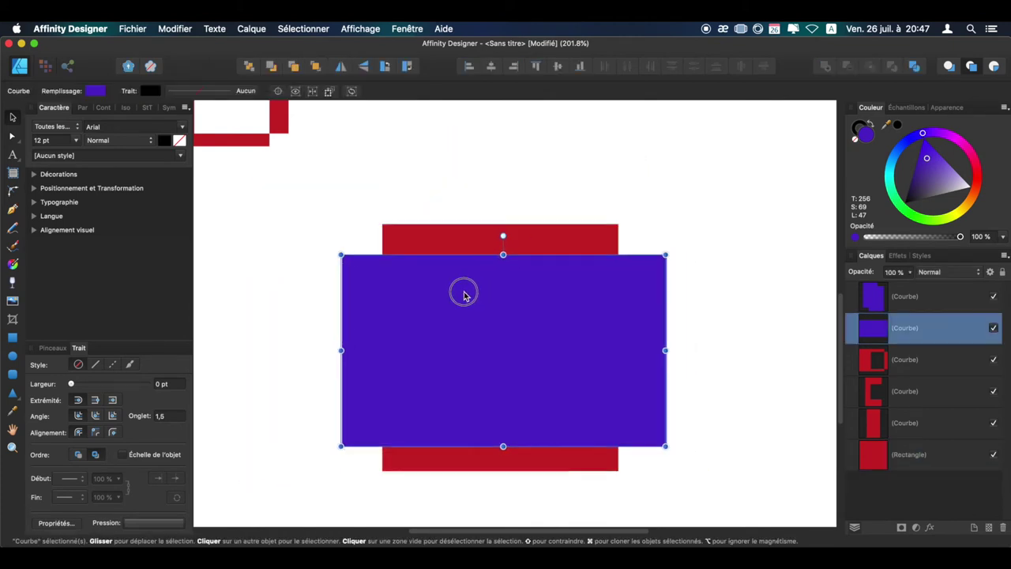
left_click(428, 243, "shift")
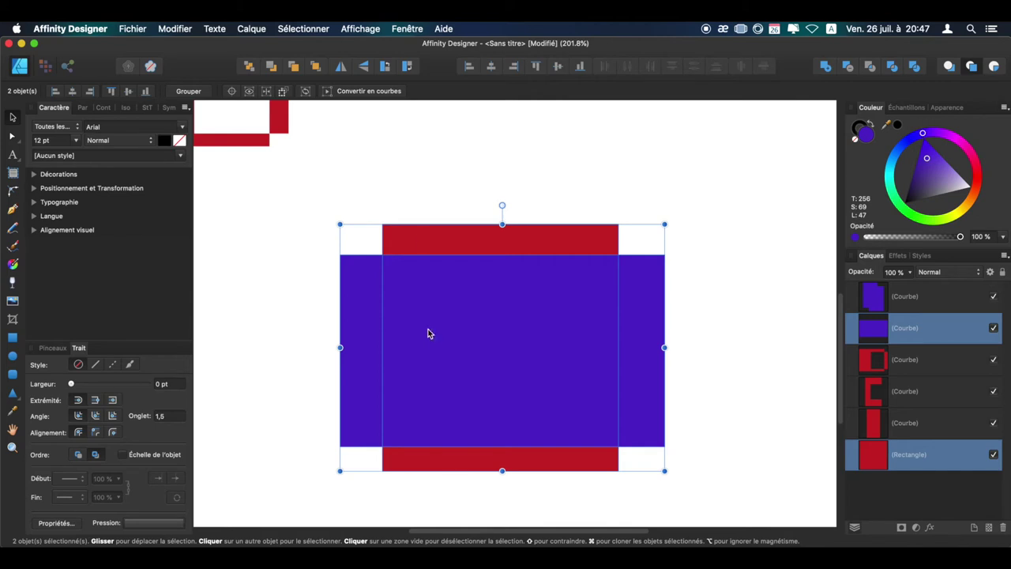
left_click(422, 235)
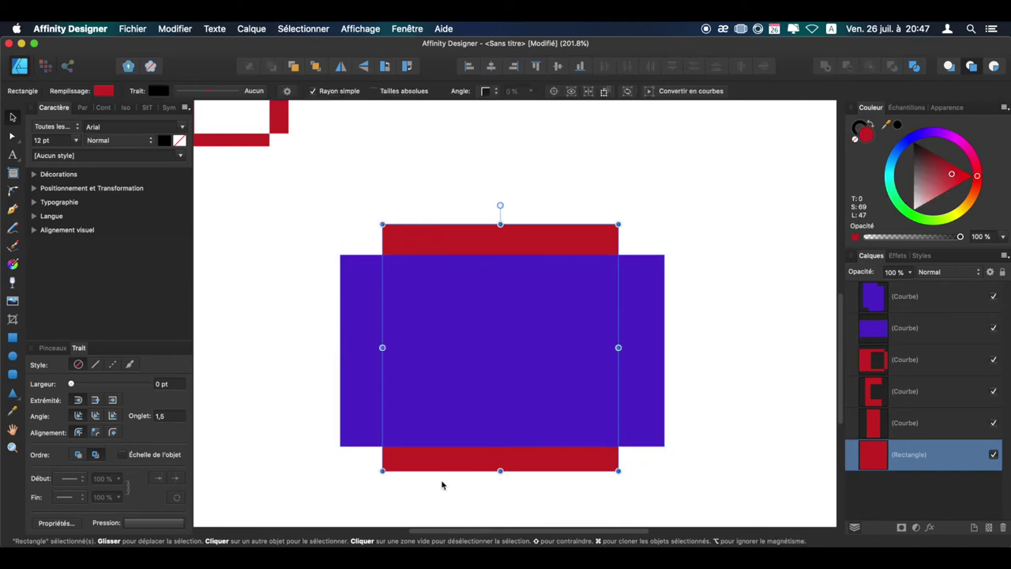
left_click(372, 408)
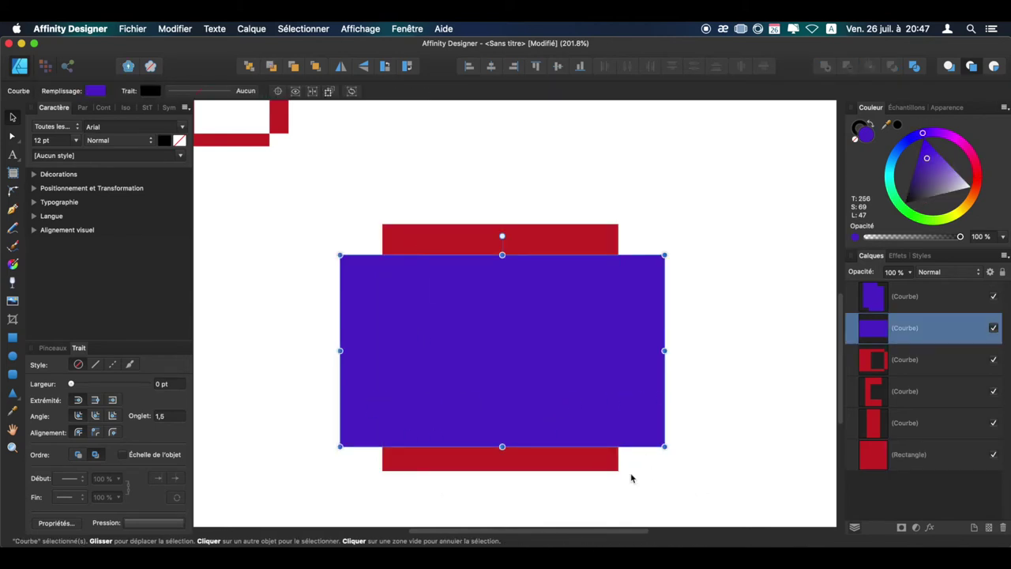
left_click(601, 465, "shift")
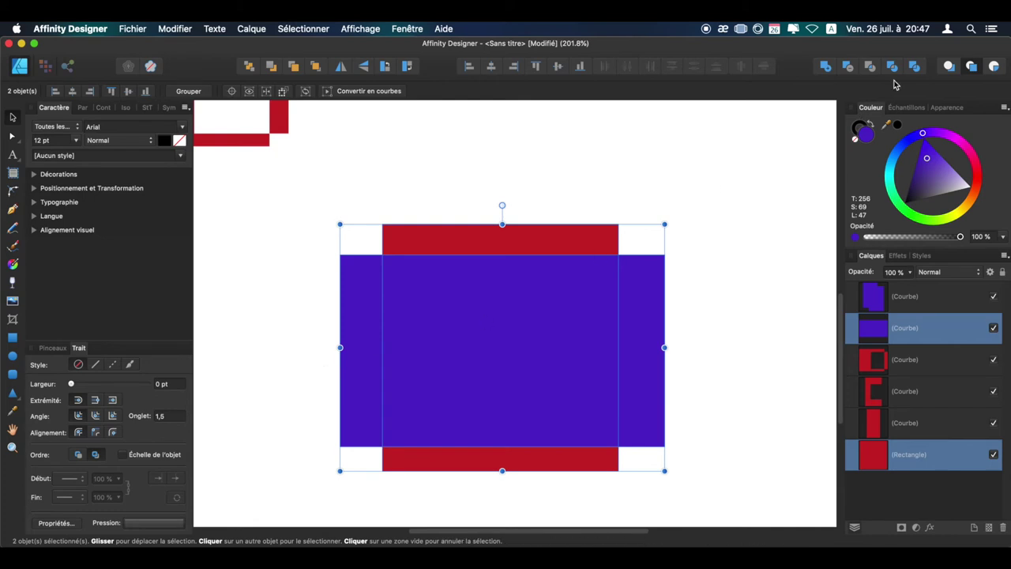
Divide the pair and pull the two red bars and two blue strips outward.
left_click(913, 67)
left_click_drag(505, 235, 503, 203)
left_click_drag(445, 472, 443, 495)
left_click_drag(339, 377, 316, 378)
left_click_drag(662, 368, 678, 366)
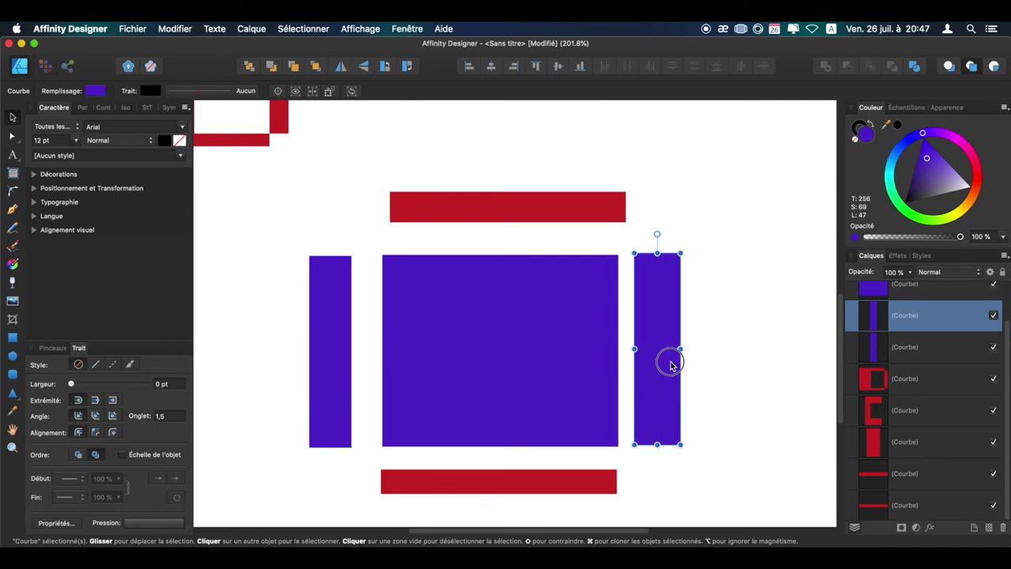
Nudge the red bars and blue strips back closer around the central blue square.
left_click(714, 383)
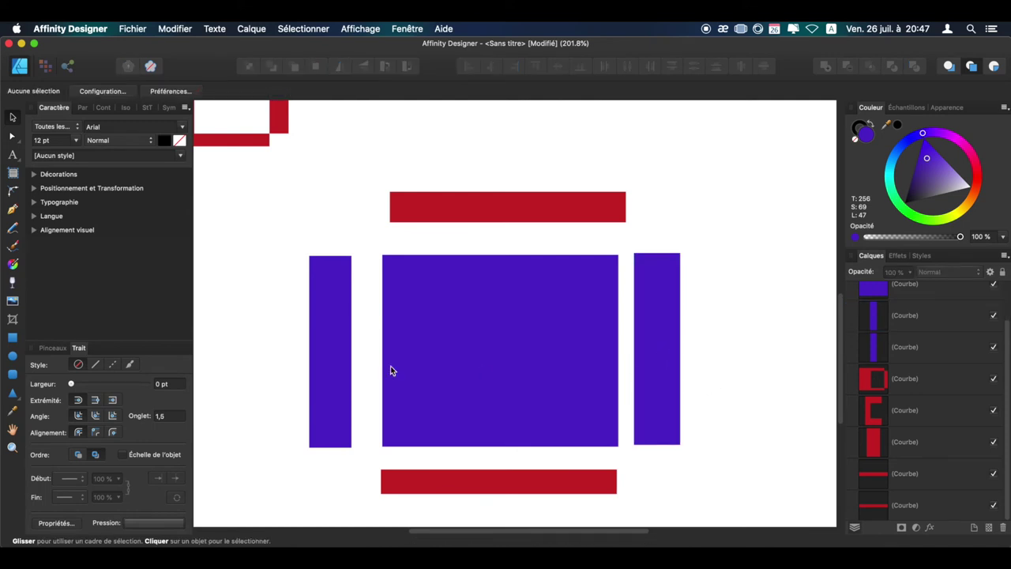
left_click_drag(325, 355, 346, 353)
left_click_drag(549, 489, 549, 475)
mouse_move(487, 215)
left_mouse_down()
mouse_move(476, 233)
mouse_move(483, 240)
left_mouse_up()
left_click_drag(669, 309, 659, 313)
Shrink the divided set by about a fifth and position it in the lower right.
key("Escape")
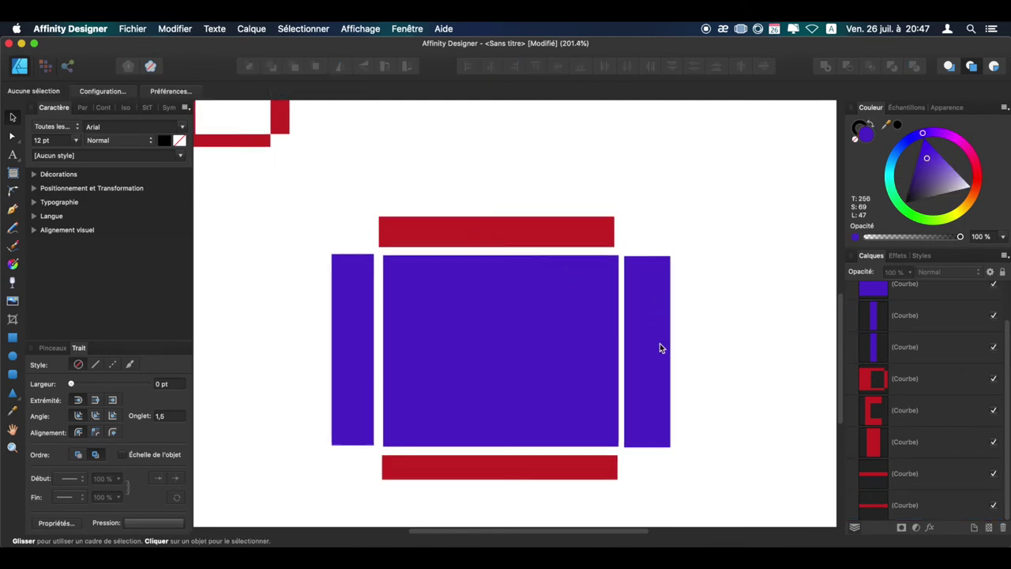
scroll(660, 343, "down", 3)
scroll(614, 404, "up", 3)
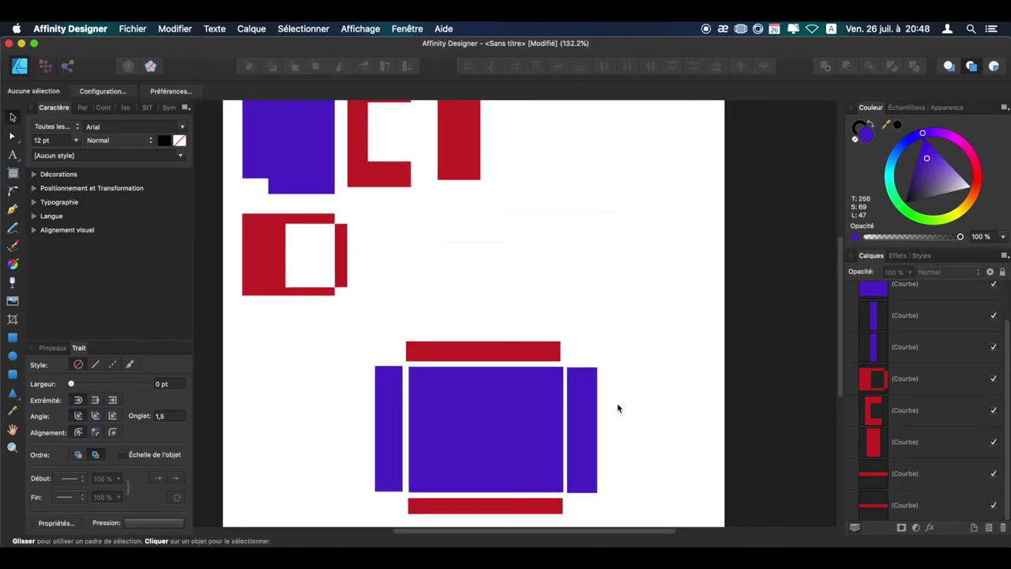
scroll(624, 404, "down", 2)
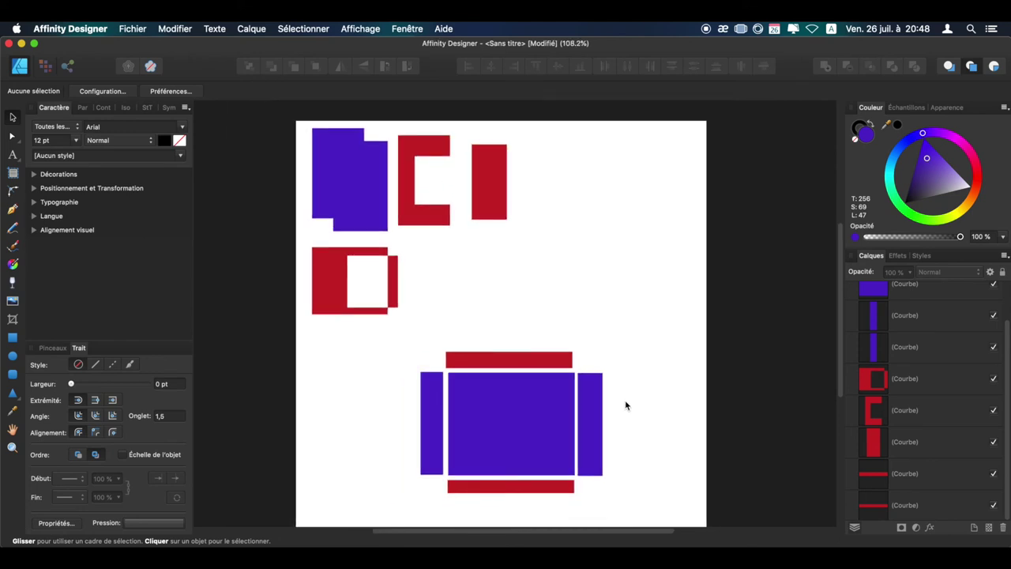
mouse_move(406, 342)
left_mouse_down()
mouse_move(622, 496)
mouse_move(561, 460)
left_mouse_up()
mouse_move(516, 424)
left_mouse_down()
mouse_move(609, 470)
mouse_move(589, 446)
left_mouse_up()
left_click_drag(423, 320, 311, 257)
Move the red frame shape down into the lower-left position.
left_click(329, 271)
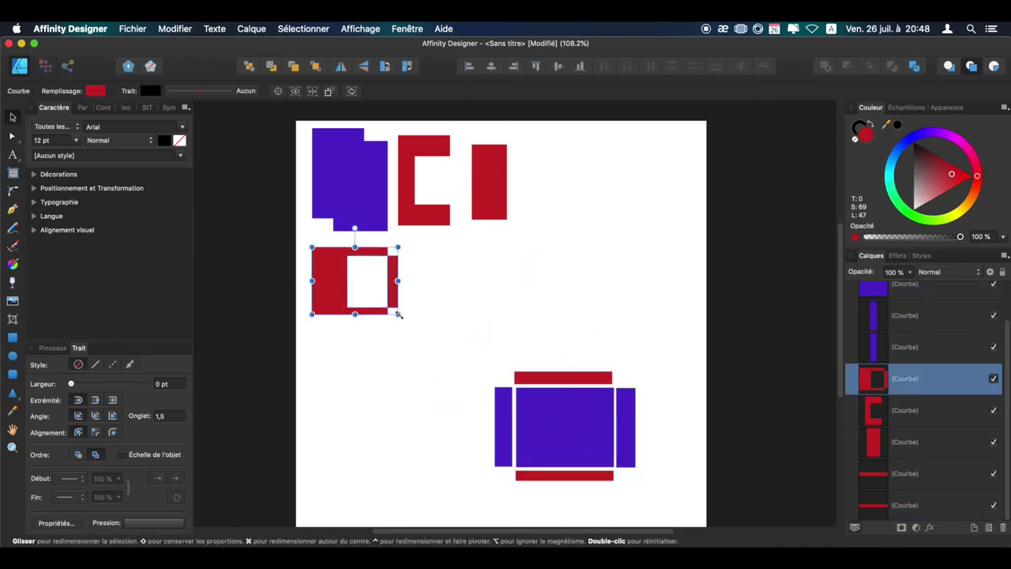
left_click_drag(398, 313, 472, 371)
mouse_move(356, 269)
left_mouse_down()
mouse_move(364, 372)
mouse_move(347, 379)
left_mouse_up()
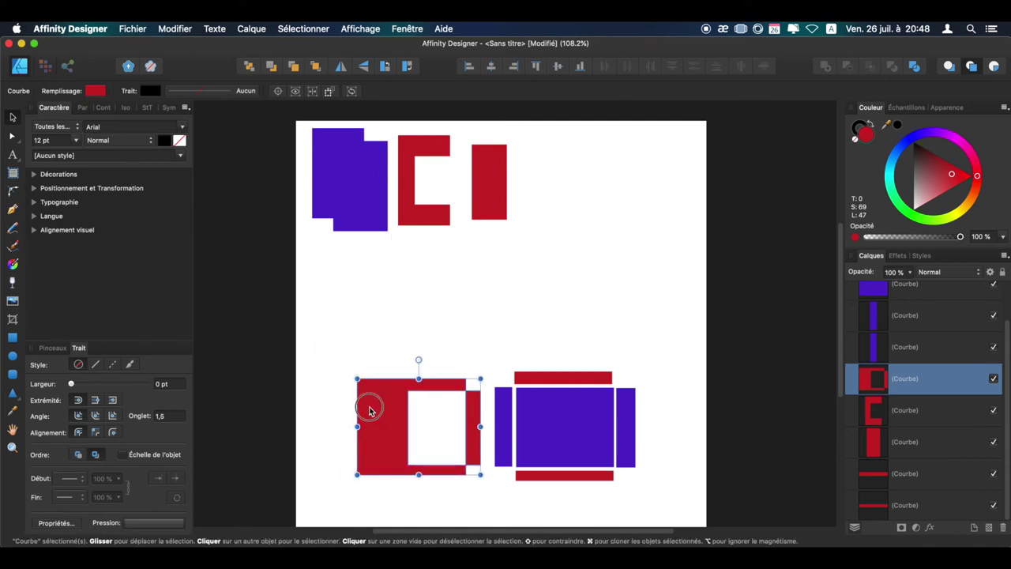
left_click(383, 334)
Move the red C shape and its bar down-right together and enlarge them.
left_click(411, 221)
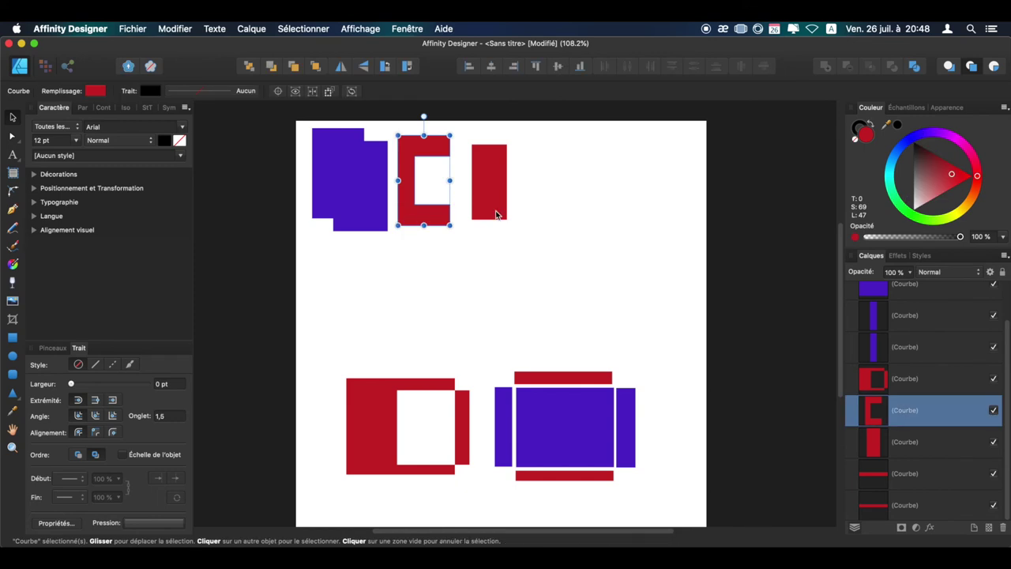
left_click(496, 207, "shift")
left_click_drag(496, 207, 609, 321)
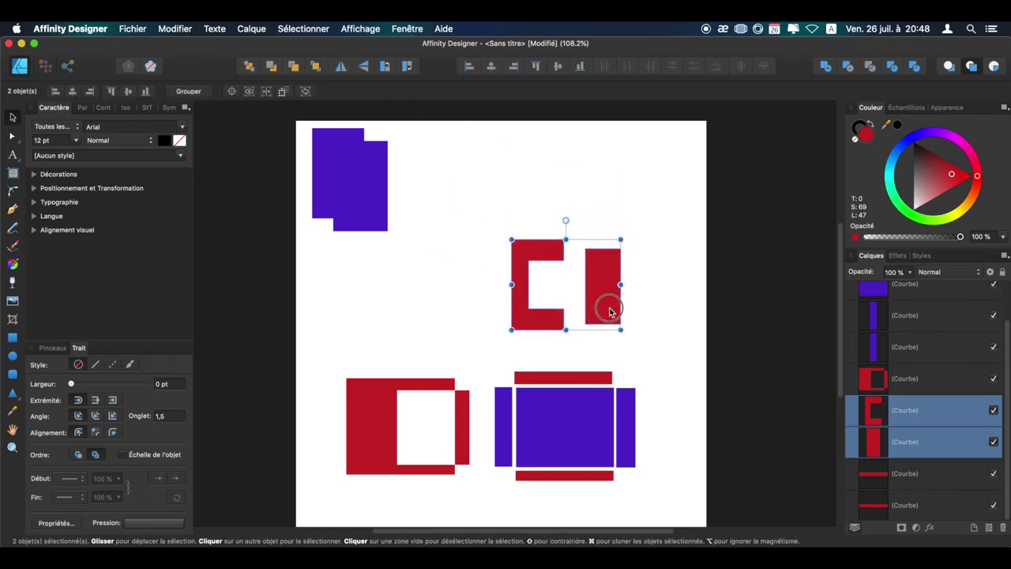
left_click_drag(564, 248, 564, 235)
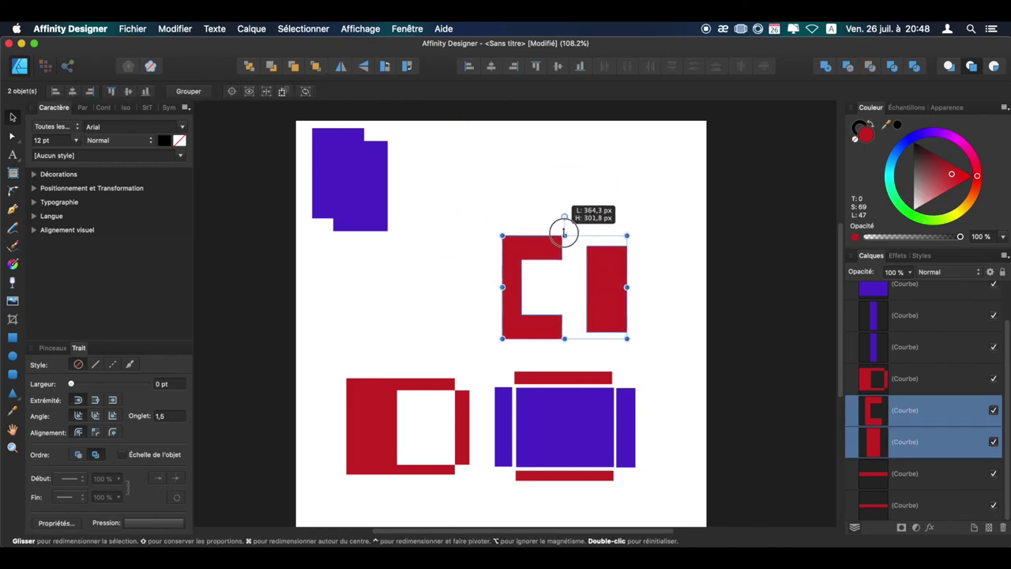
left_click(510, 241)
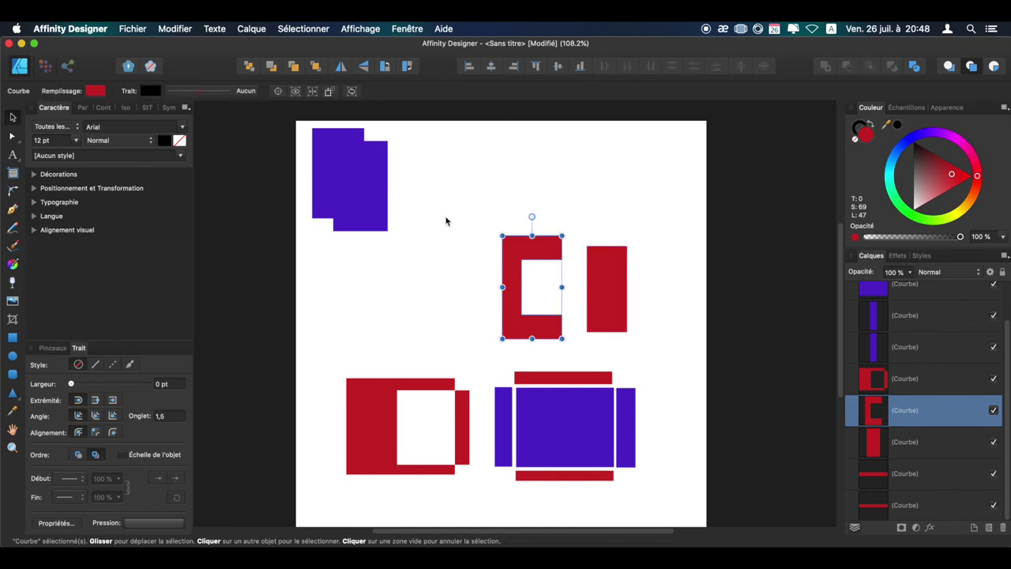
Move the top-left blue shape down-right into the grid and enlarge it.
left_click(339, 187)
left_click_drag(348, 184, 379, 285)
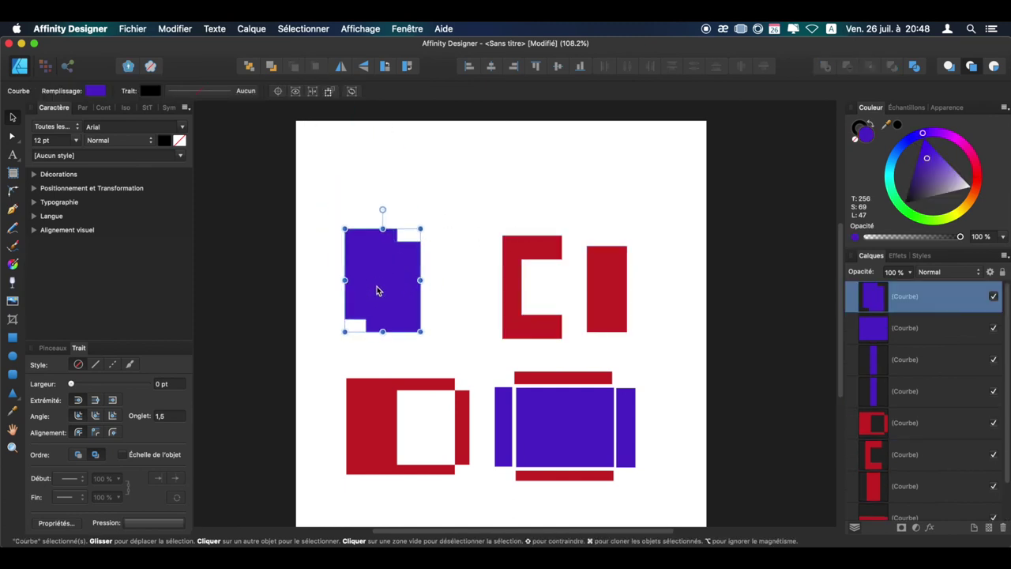
left_click_drag(419, 331, 454, 348)
left_click_drag(363, 303, 381, 295)
Shift the red frame, divided set and red C shape up slightly together.
left_click(379, 395, "shift")
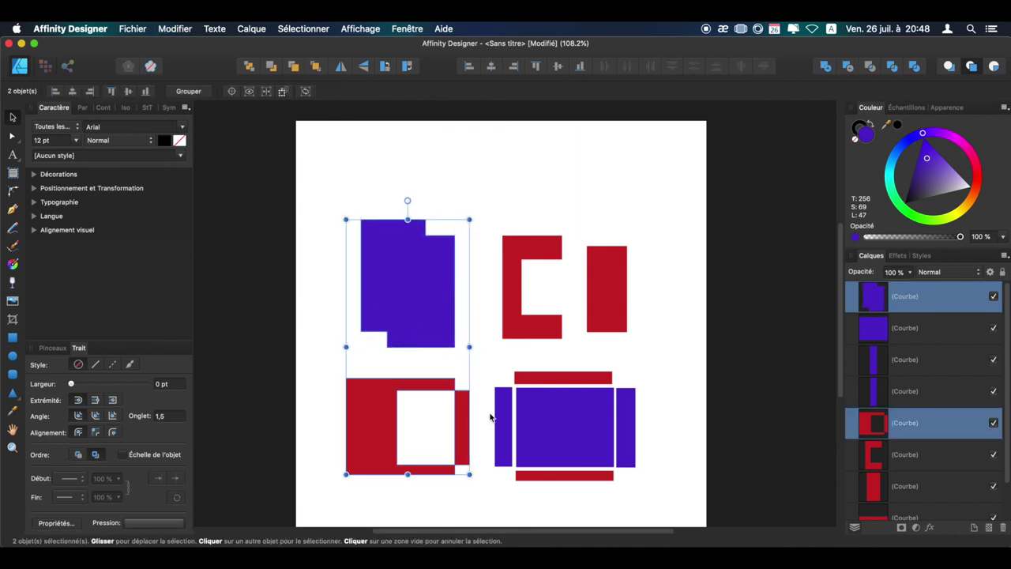
left_click(543, 412, "shift")
left_click(523, 324, "shift")
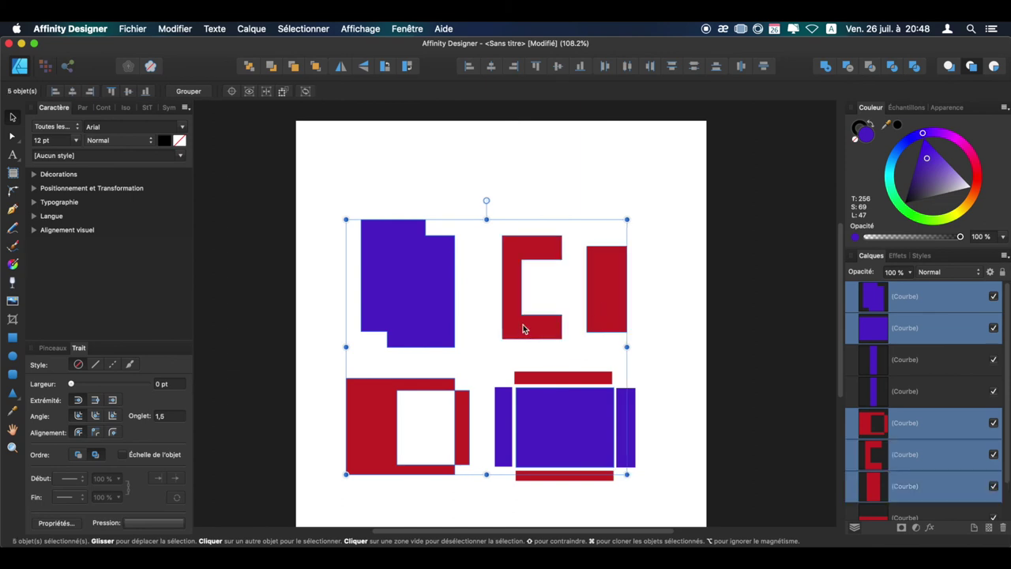
left_click_drag(613, 320, 615, 301)
Undo the upward move of the selected results with Ctrl+Z.
key("ctrl+z")
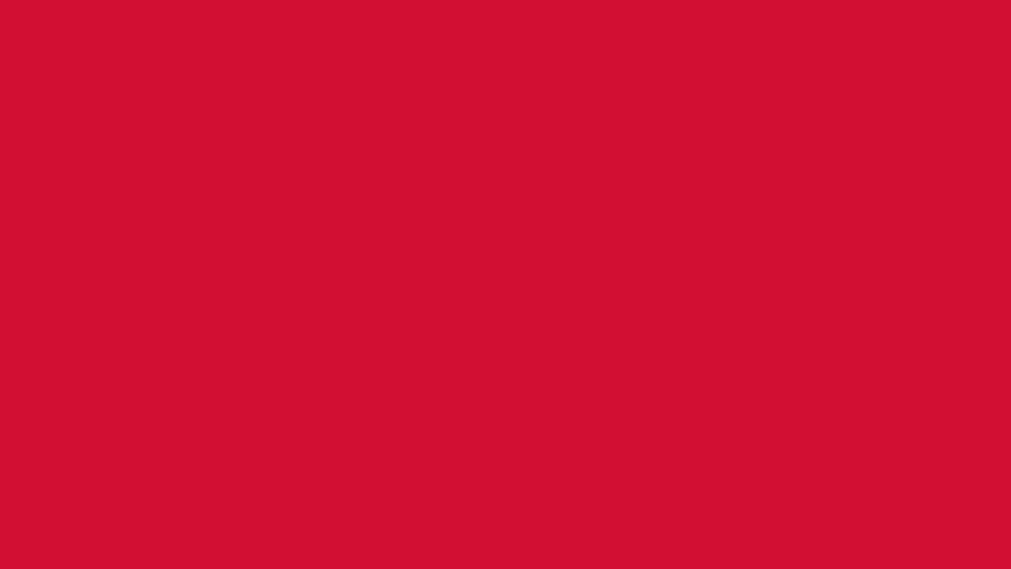